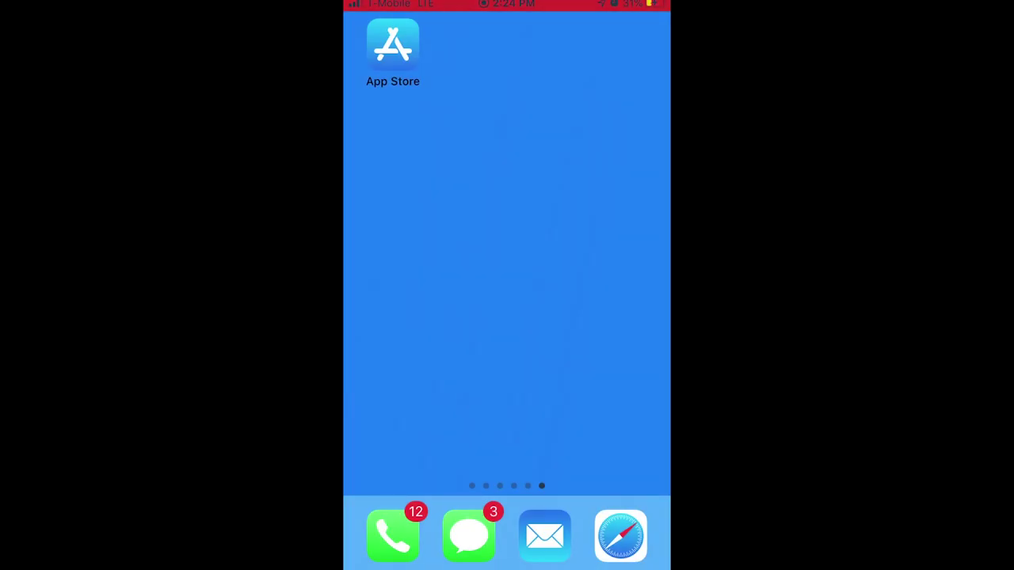
- Search the App Store for 'Freegal' and launch the Freegal Music app
{"action": "left_click", "coordinate": [393, 44]}
{"action": "left_click", "coordinate": [637, 552]}
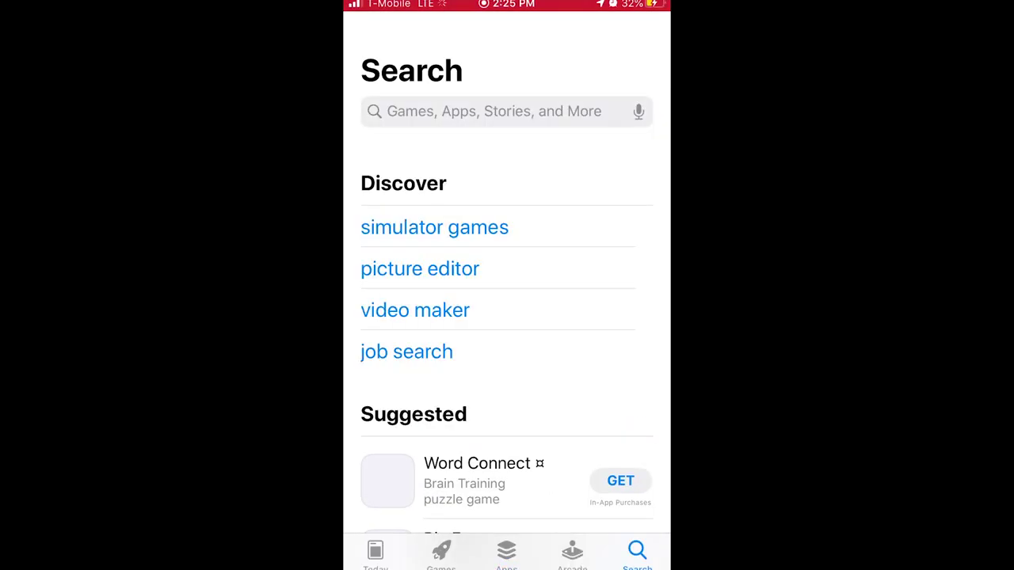
{"action": "left_click", "coordinate": [507, 111]}
{"action": "type", "text": "Freegal"}
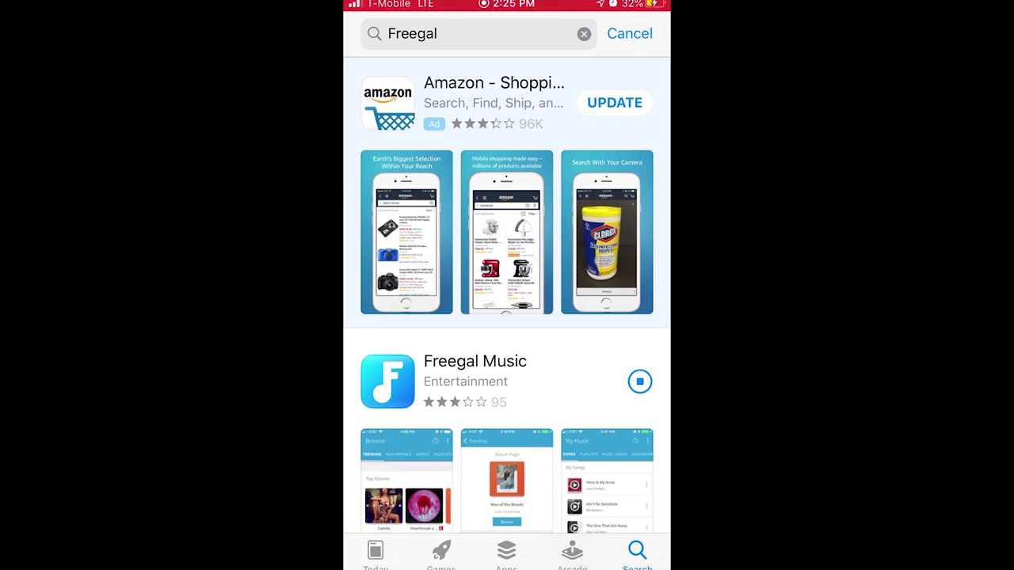
{"action": "left_click", "coordinate": [620, 381]}
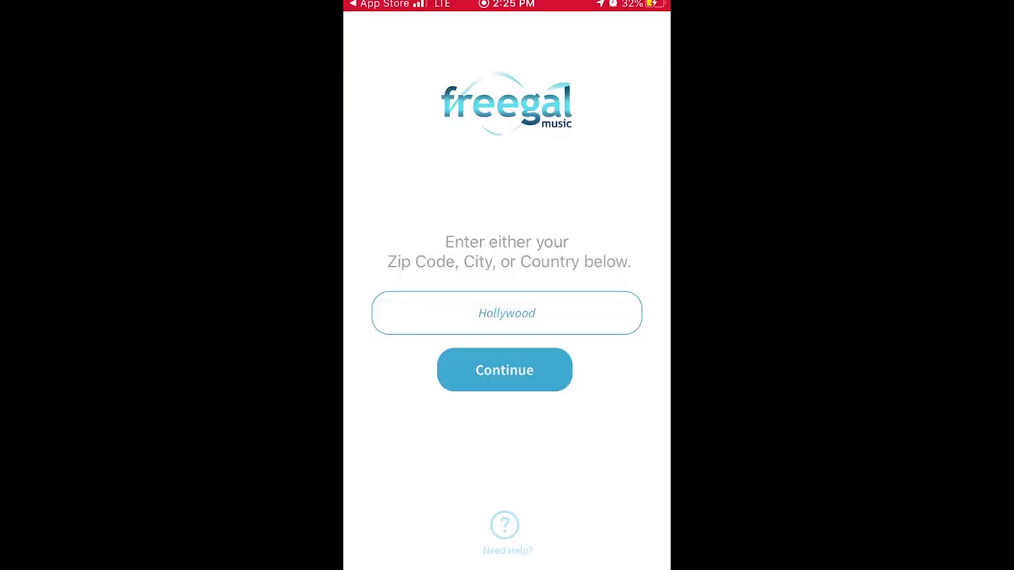
- Replace the Hollywood location with zip code 33020 and choose Broward County Library
{"action": "left_click", "coordinate": [506, 313]}
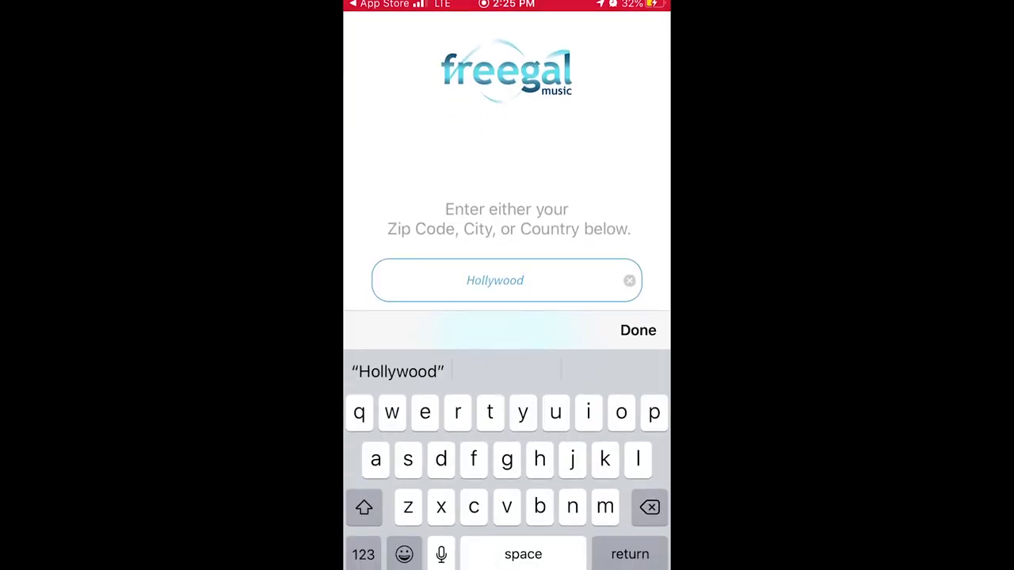
{"action": "left_click", "coordinate": [629, 280]}
{"action": "left_click", "coordinate": [363, 554]}
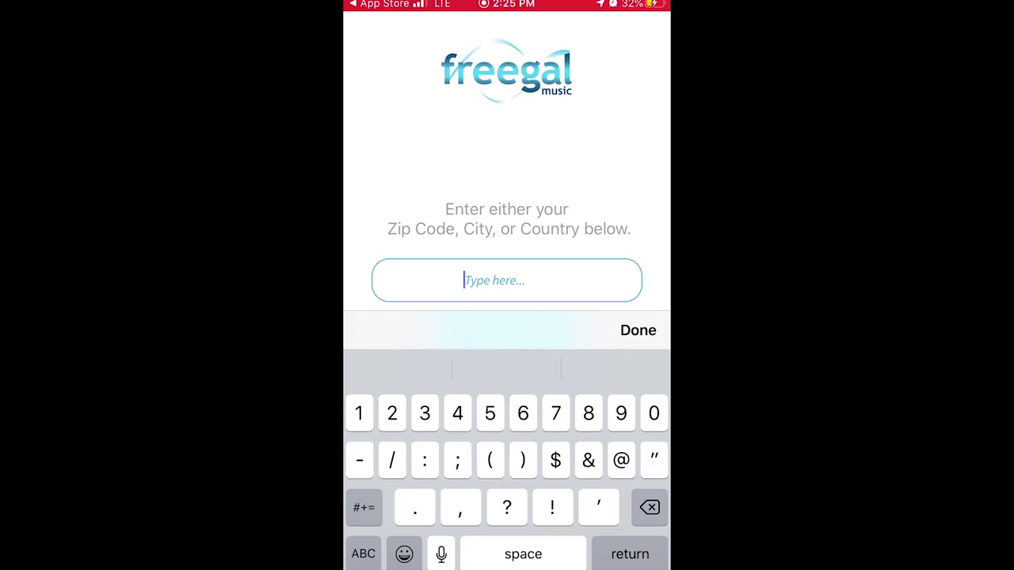
{"action": "type", "text": "33020"}
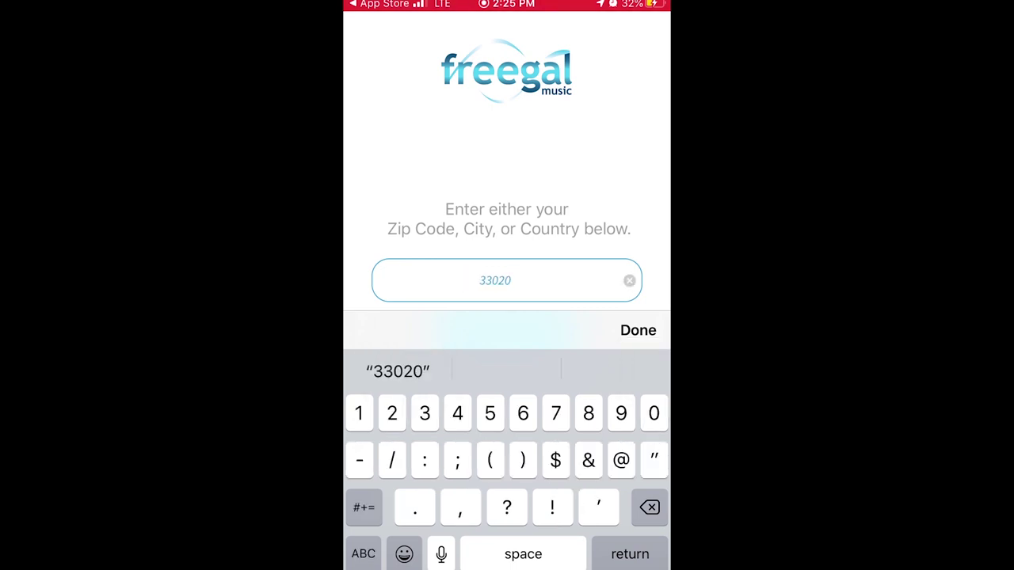
{"action": "left_click", "coordinate": [638, 330]}
{"action": "left_click", "coordinate": [505, 366]}
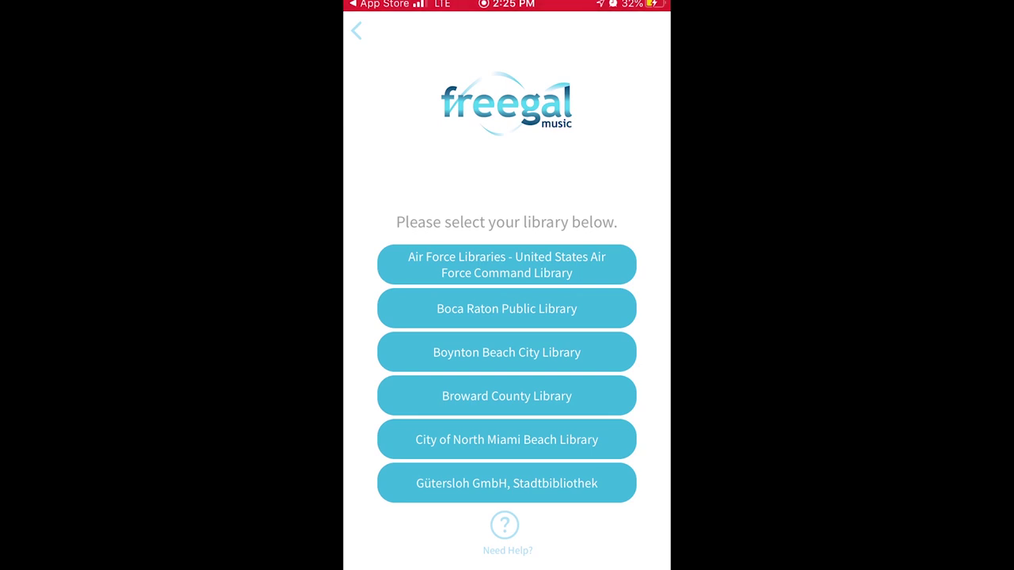
{"action": "left_click", "coordinate": [507, 396]}
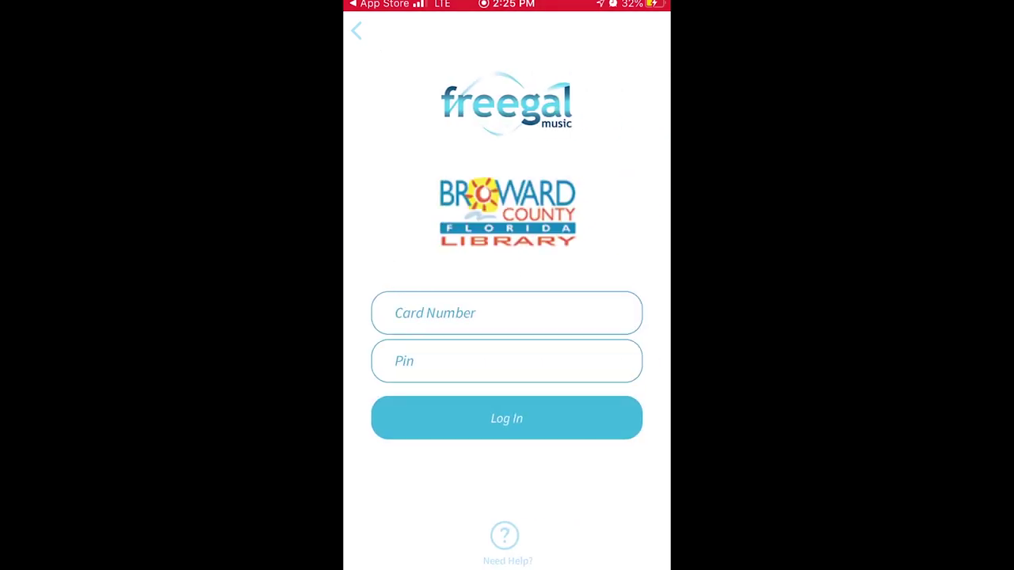
- Sign in with the library card number and PIN, allow notifications, decline saving the password, and dismiss the email reminder
{"action": "left_click", "coordinate": [507, 312]}
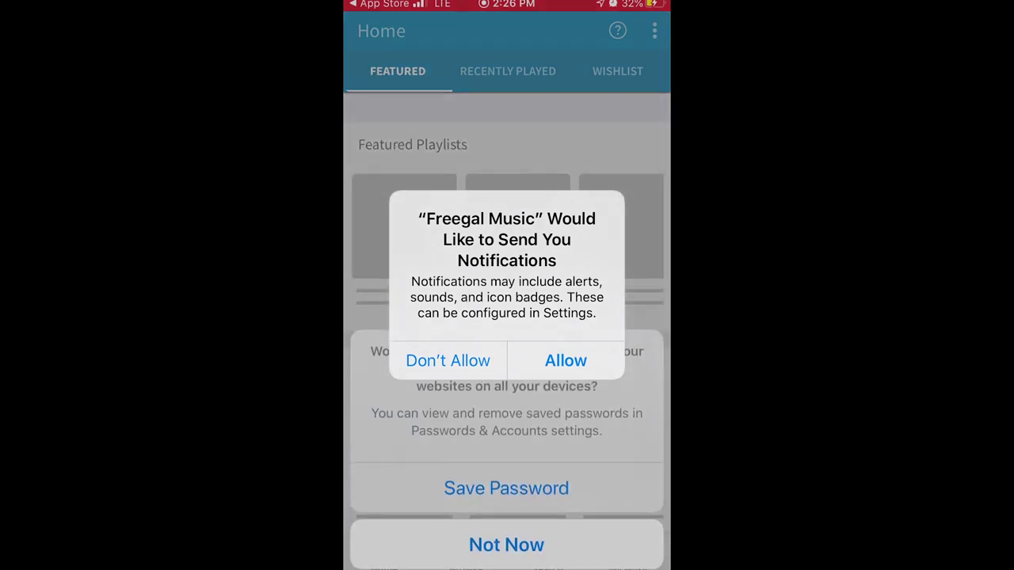
{"action": "left_click", "coordinate": [565, 360]}
{"action": "left_click", "coordinate": [506, 545]}
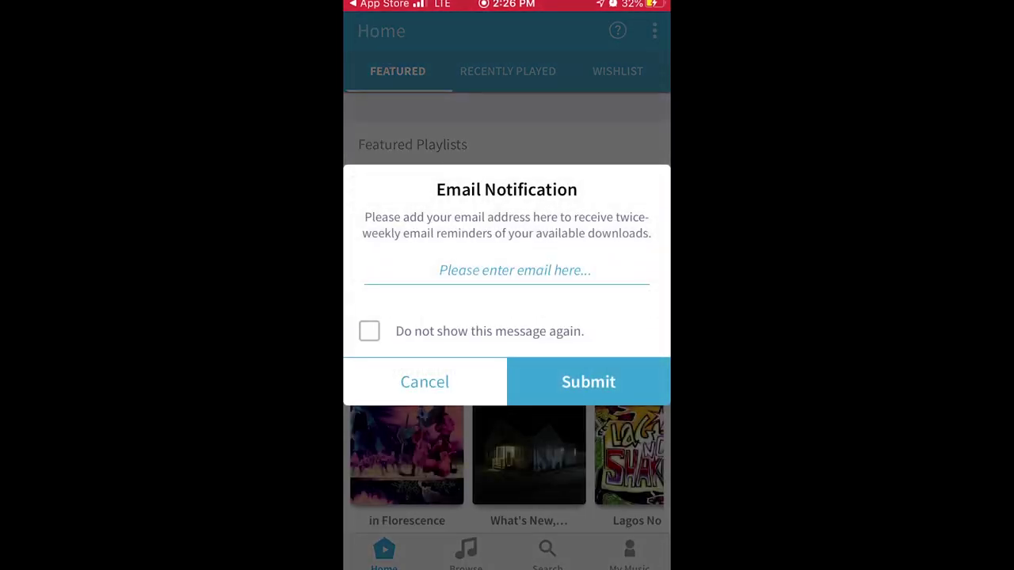
{"action": "left_click", "coordinate": [424, 382]}
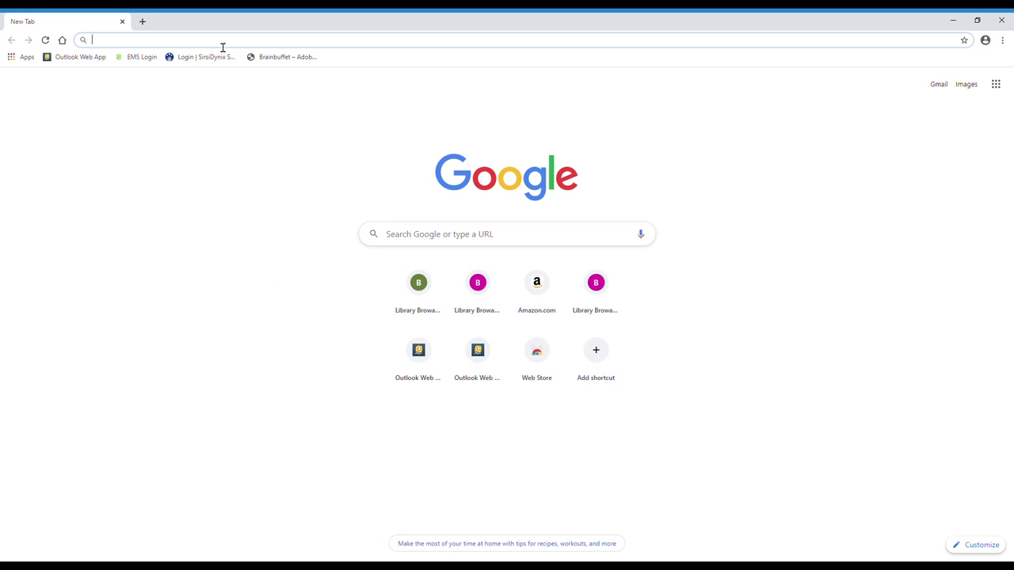
{"action": "type", "text": "www."}
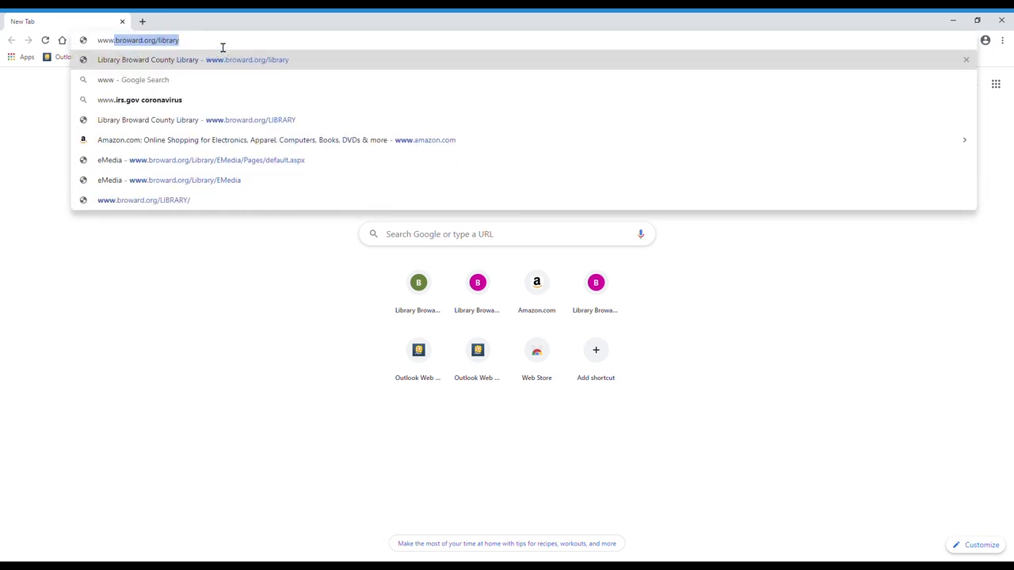
{"action": "type", "text": "broward."}
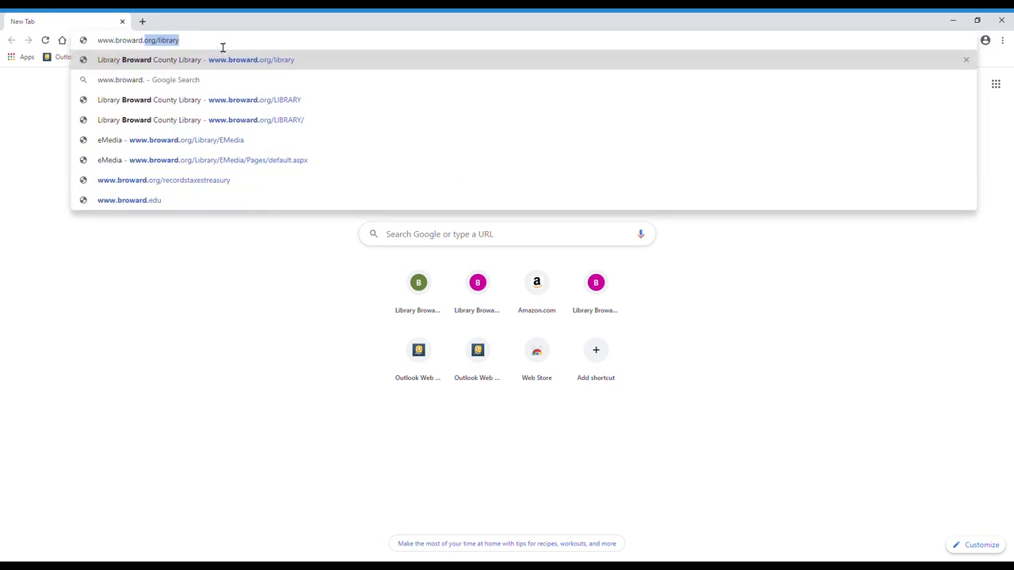
{"action": "type", "text": "org/library"}
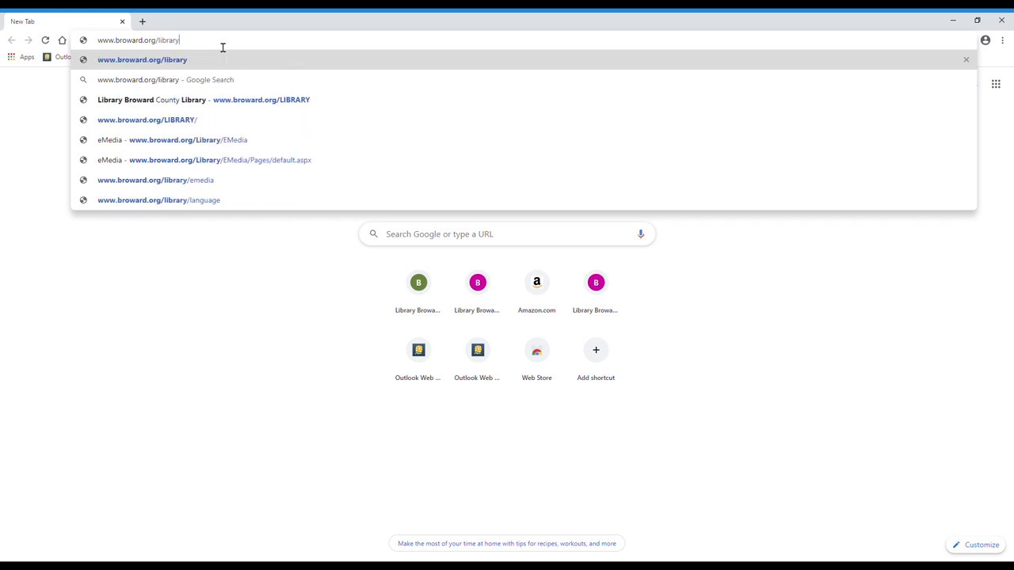
{"action": "key", "text": "Return"}
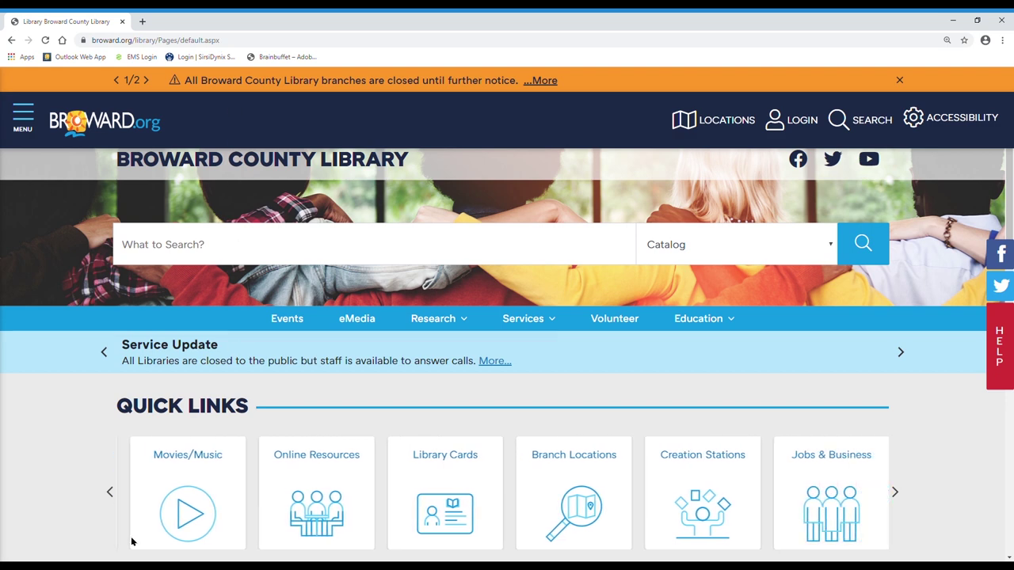
{"action": "left_click", "coordinate": [185, 503]}
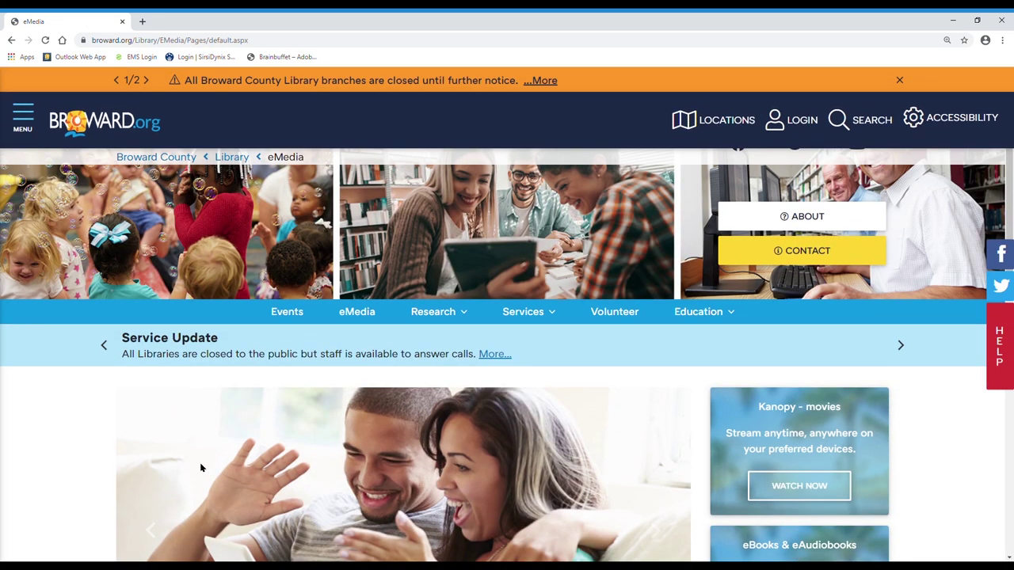
{"action": "scroll", "coordinate": [204, 467], "scroll_direction": "down", "scroll_amount": 3}
{"action": "scroll", "coordinate": [208, 471], "scroll_direction": "down", "scroll_amount": 2}
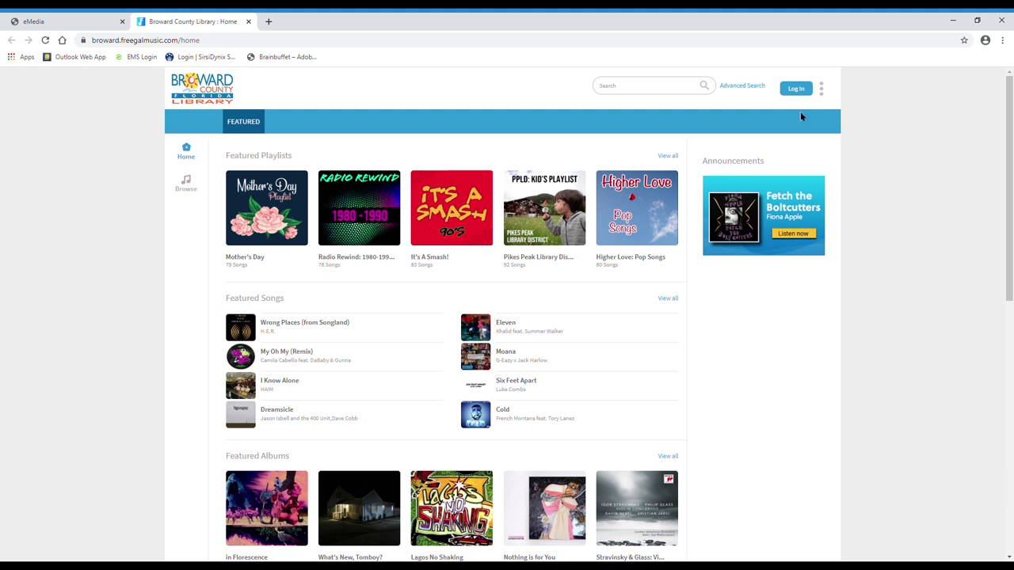
- Log in to the Freegal website with the library card credentials and cancel the email reminder
{"action": "left_click", "coordinate": [796, 90]}
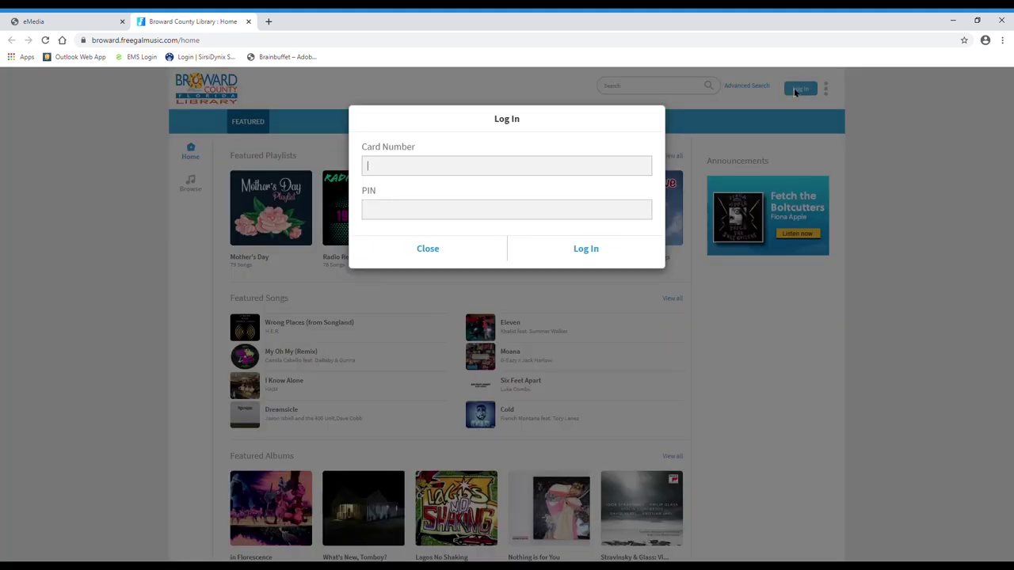
{"action": "left_click", "coordinate": [584, 252]}
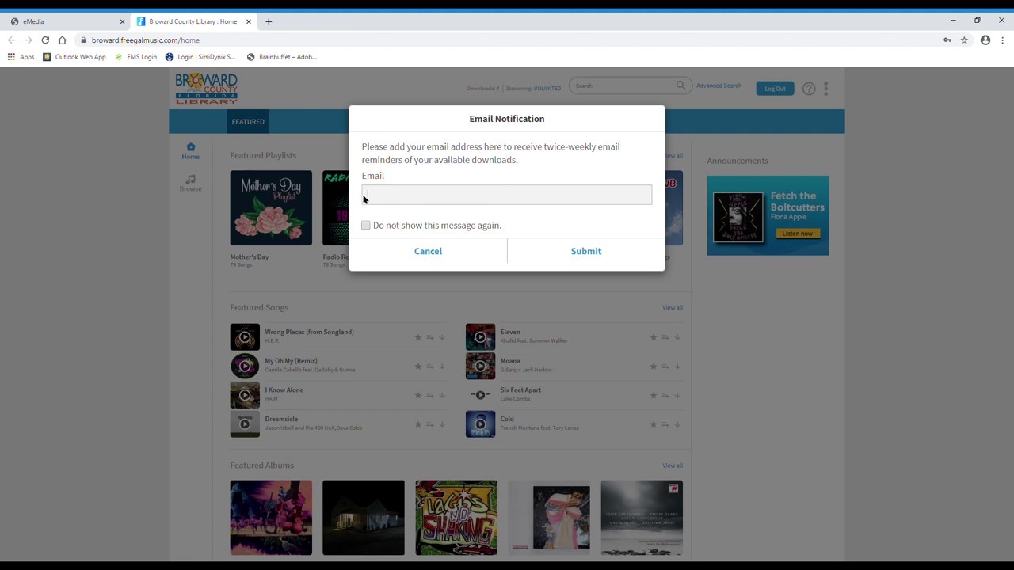
{"action": "left_click", "coordinate": [436, 252]}
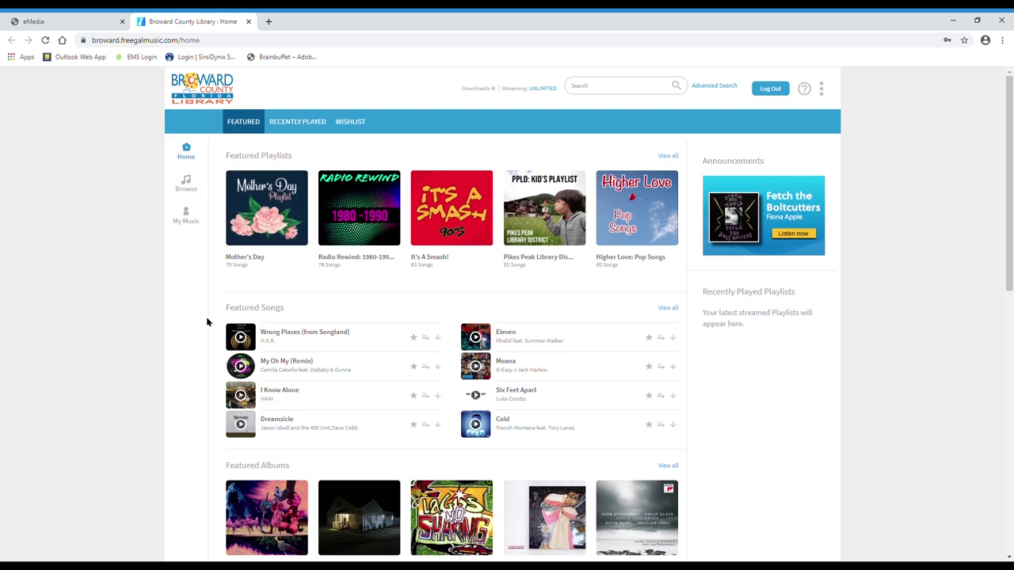
{"action": "scroll", "coordinate": [207, 321], "scroll_direction": "down", "scroll_amount": 3}
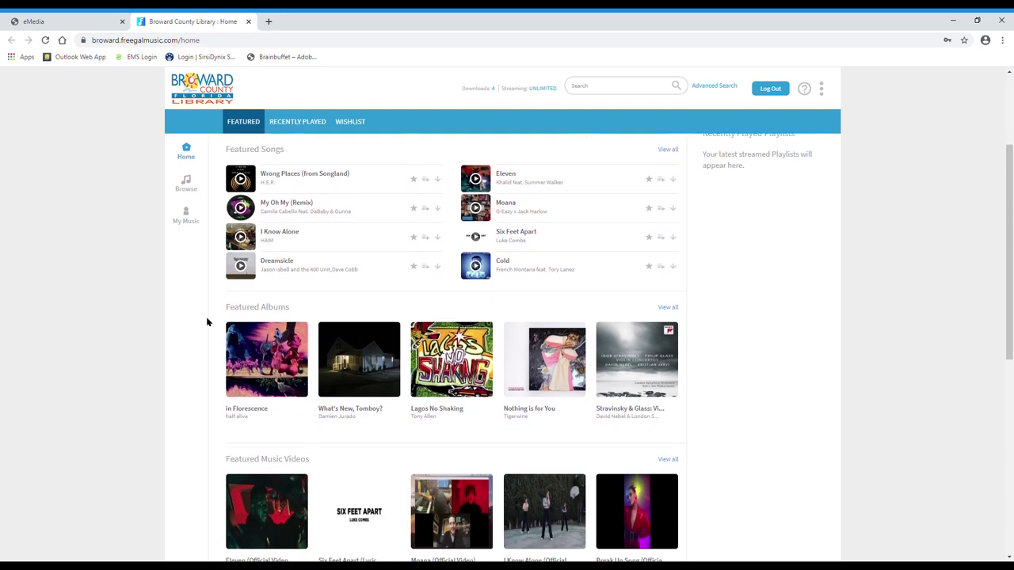
{"action": "scroll", "coordinate": [207, 320], "scroll_direction": "down", "scroll_amount": 2}
{"action": "scroll", "coordinate": [207, 321], "scroll_direction": "down", "scroll_amount": 3}
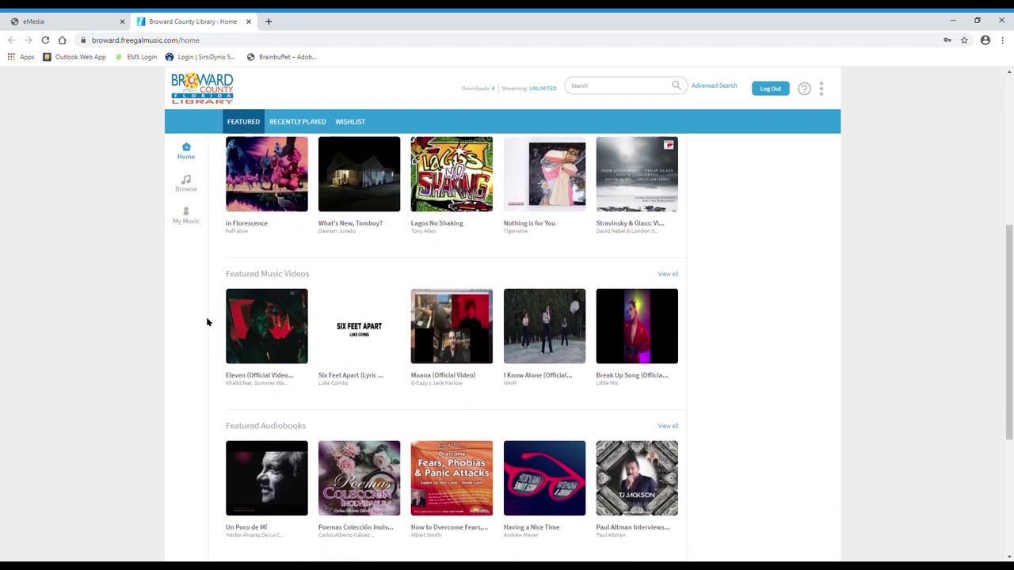
{"action": "scroll", "coordinate": [207, 320], "scroll_direction": "down", "scroll_amount": 1}
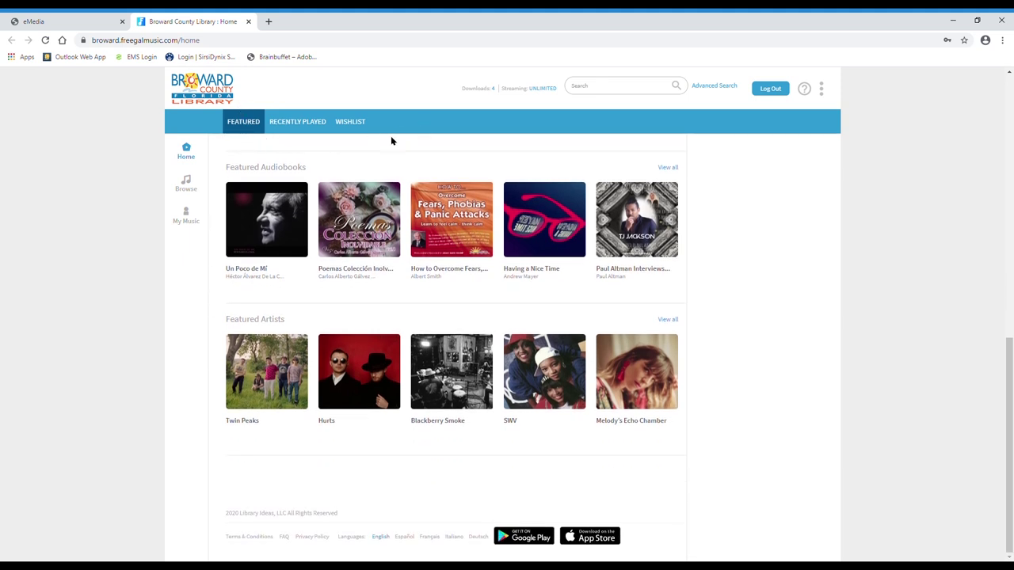
{"action": "left_click", "coordinate": [296, 124]}
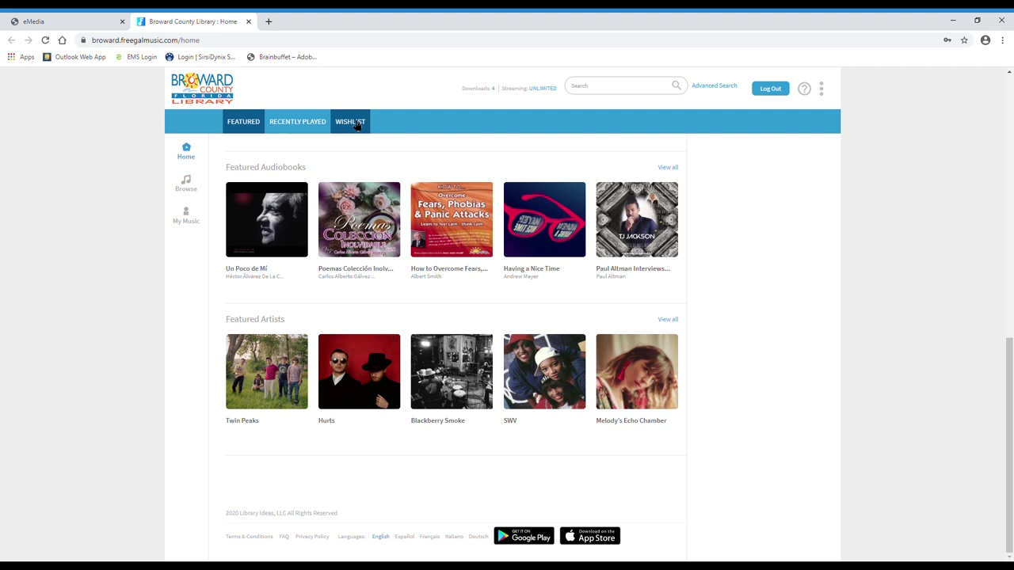
- Open the Browse trending page, then enter 'whitney houston' in the site search box
{"action": "left_click", "coordinate": [186, 149]}
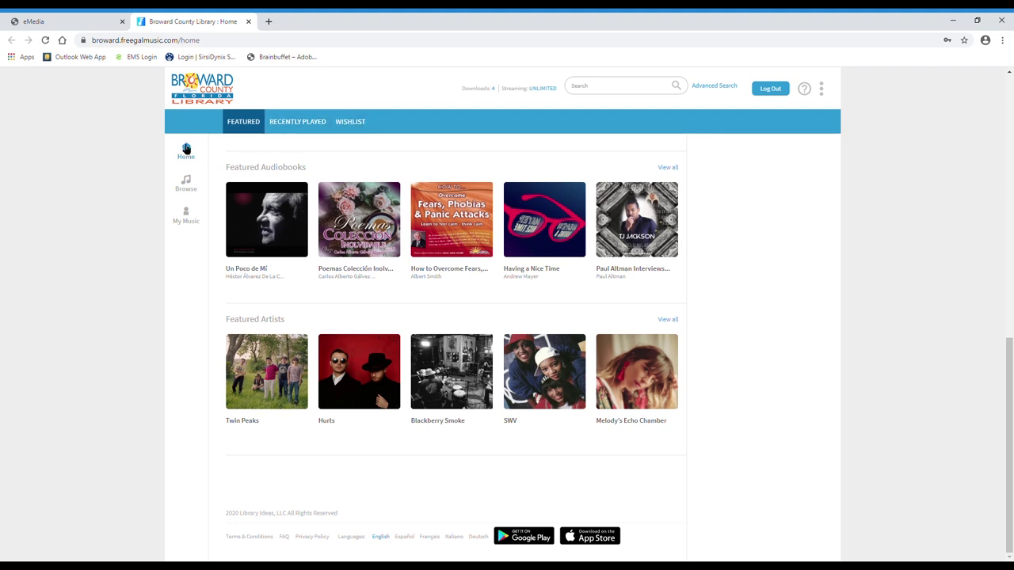
{"action": "left_click", "coordinate": [185, 182]}
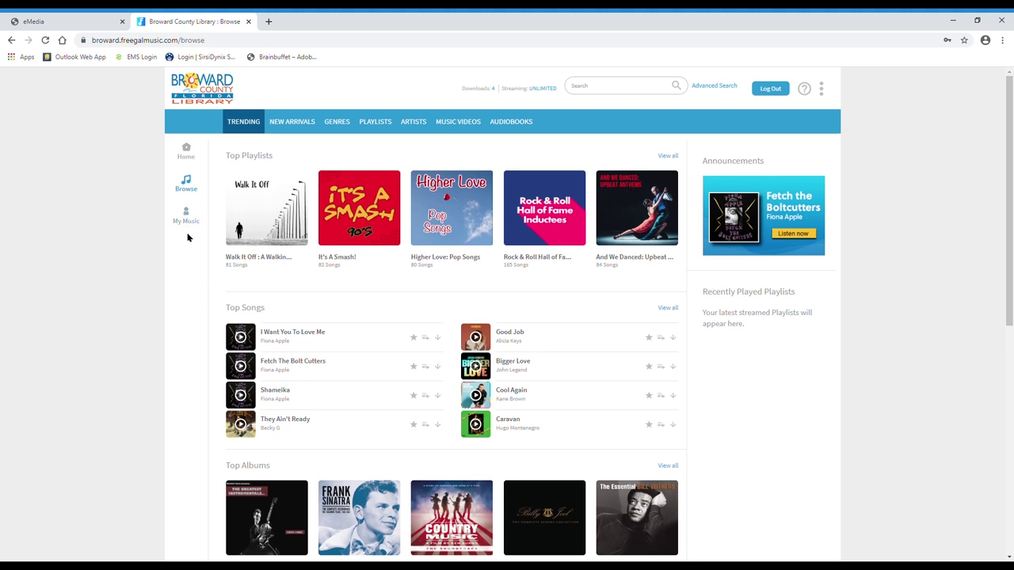
{"action": "left_click", "coordinate": [614, 87]}
{"action": "type", "text": "whitney houston"}
- Run the 'whitney houston' search and scroll through the Artists, Songs, Albums, Videos and Playlists results
{"action": "key", "text": "Return"}
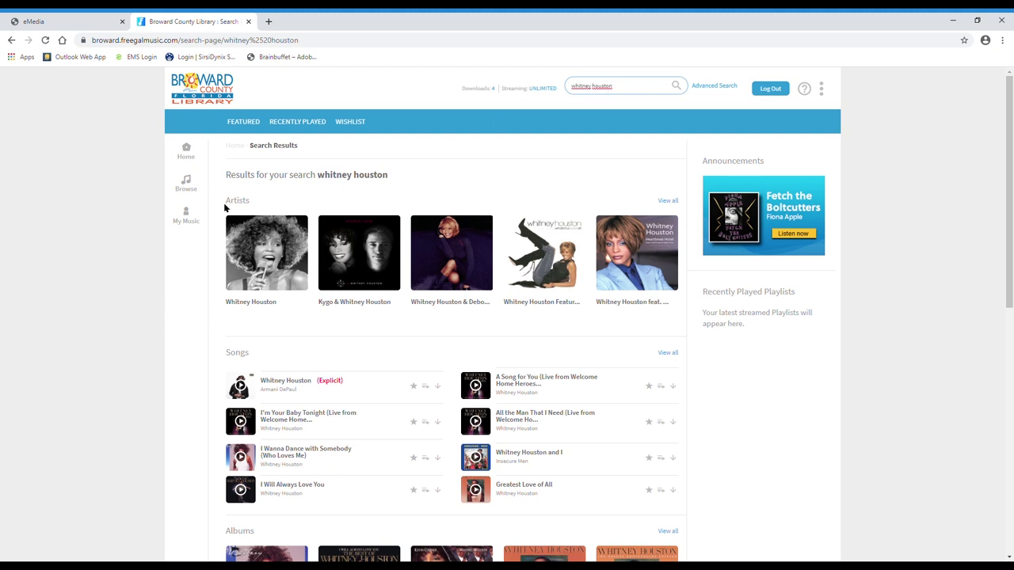
{"action": "scroll", "coordinate": [211, 333], "scroll_direction": "down", "scroll_amount": 2}
{"action": "scroll", "coordinate": [213, 337], "scroll_direction": "down", "scroll_amount": 3}
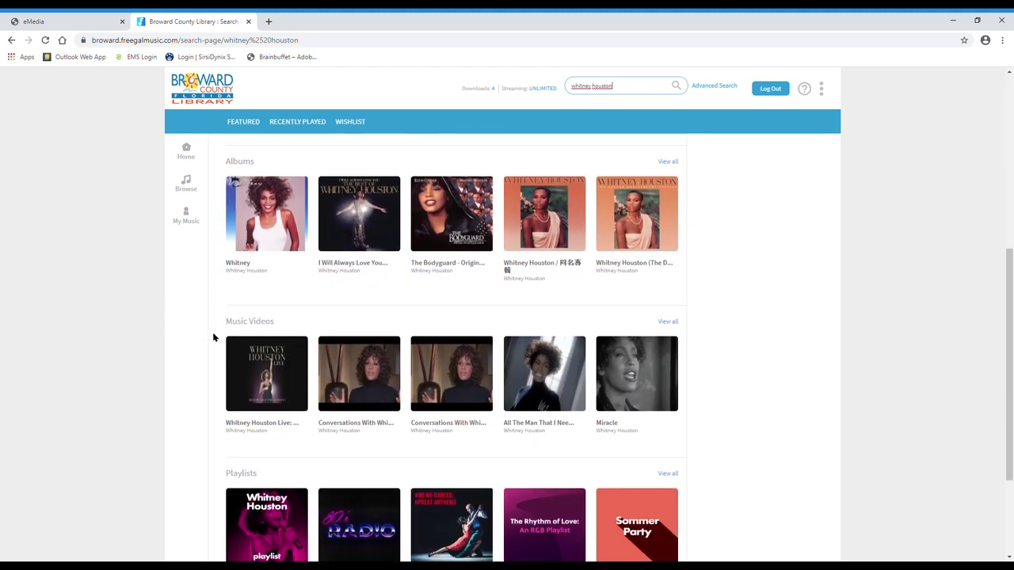
{"action": "scroll", "coordinate": [214, 337], "scroll_direction": "down", "scroll_amount": 2}
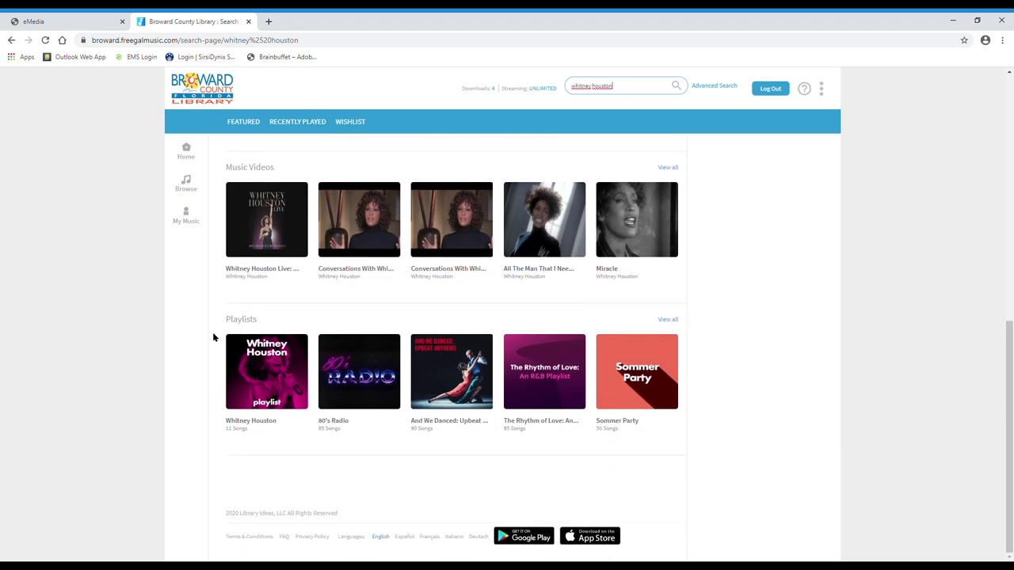
{"action": "scroll", "coordinate": [212, 338], "scroll_direction": "up", "scroll_amount": 5}
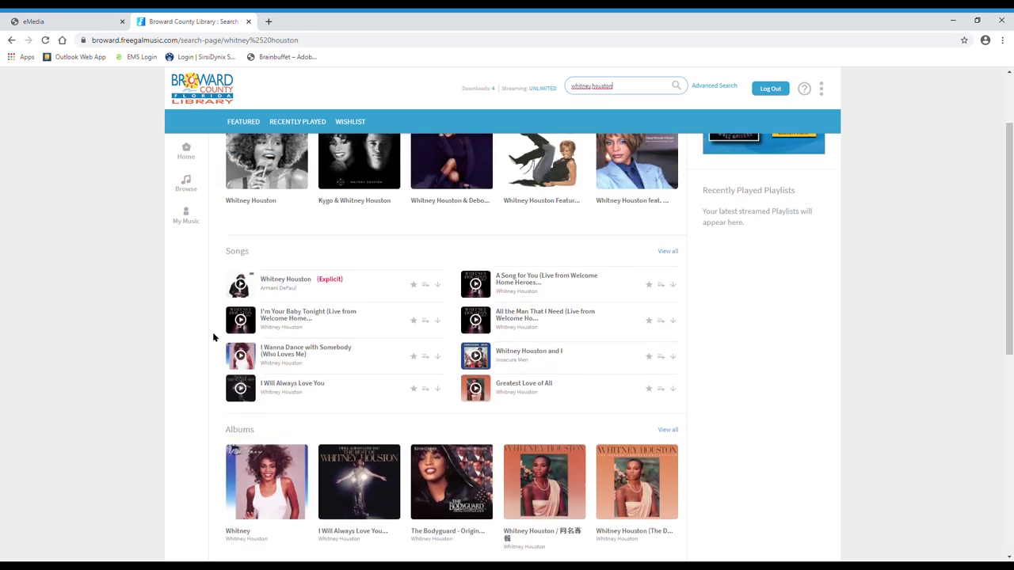
{"action": "scroll", "coordinate": [212, 336], "scroll_direction": "up", "scroll_amount": 2}
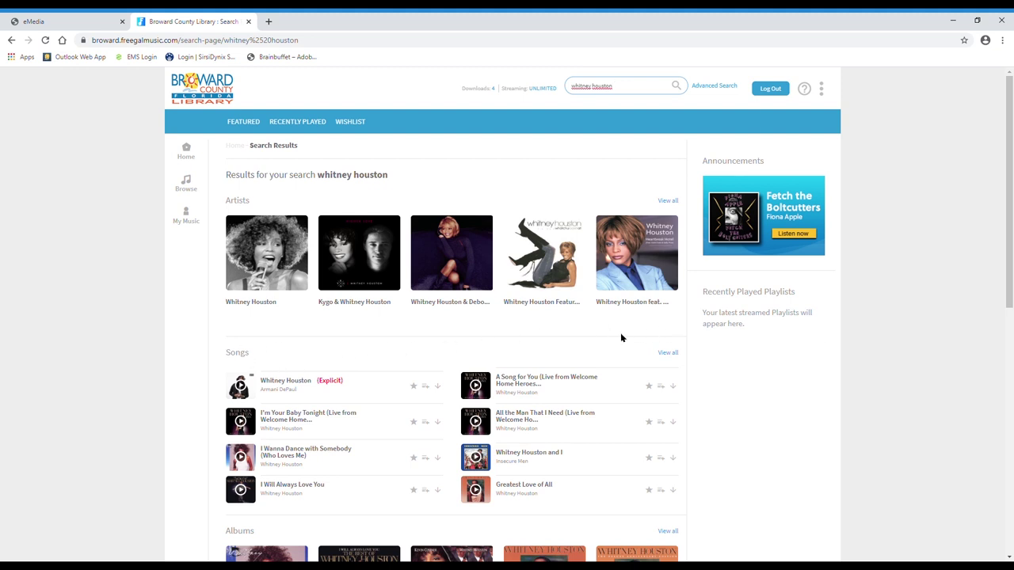
- Show all Whitney Houston songs and stream 'Greatest Love of All'
{"action": "left_click", "coordinate": [670, 354]}
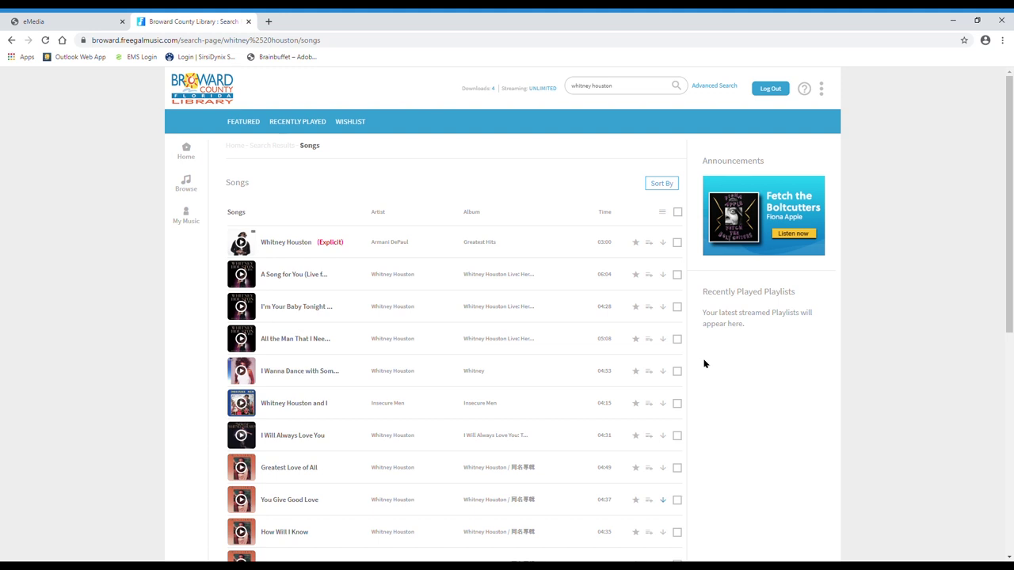
{"action": "scroll", "coordinate": [704, 364], "scroll_direction": "down", "scroll_amount": 3}
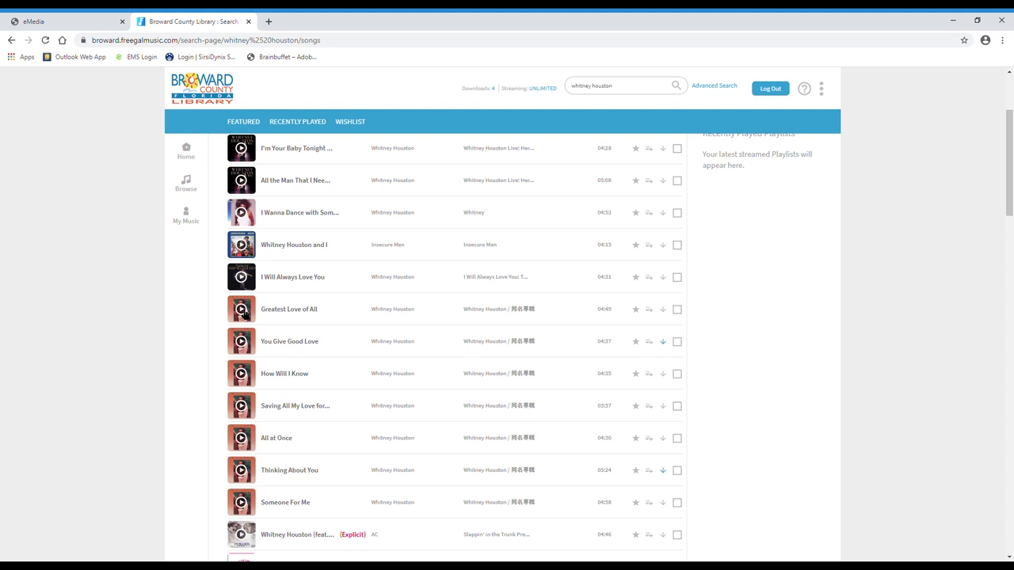
{"action": "left_click", "coordinate": [241, 310]}
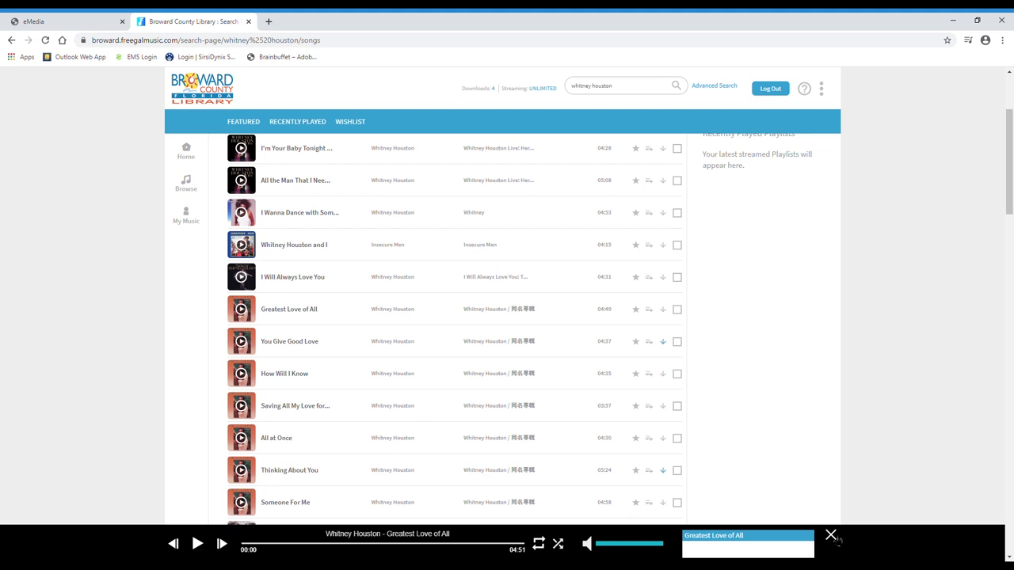
- Close the player and download 'Greatest Love of All' as an MP3
{"action": "left_click", "coordinate": [832, 537]}
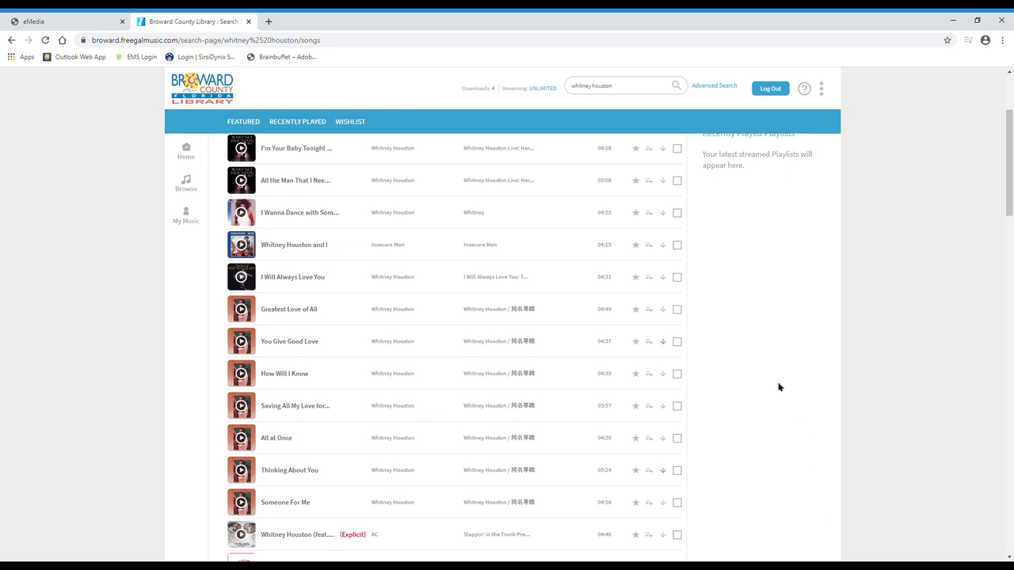
{"action": "left_click", "coordinate": [668, 311]}
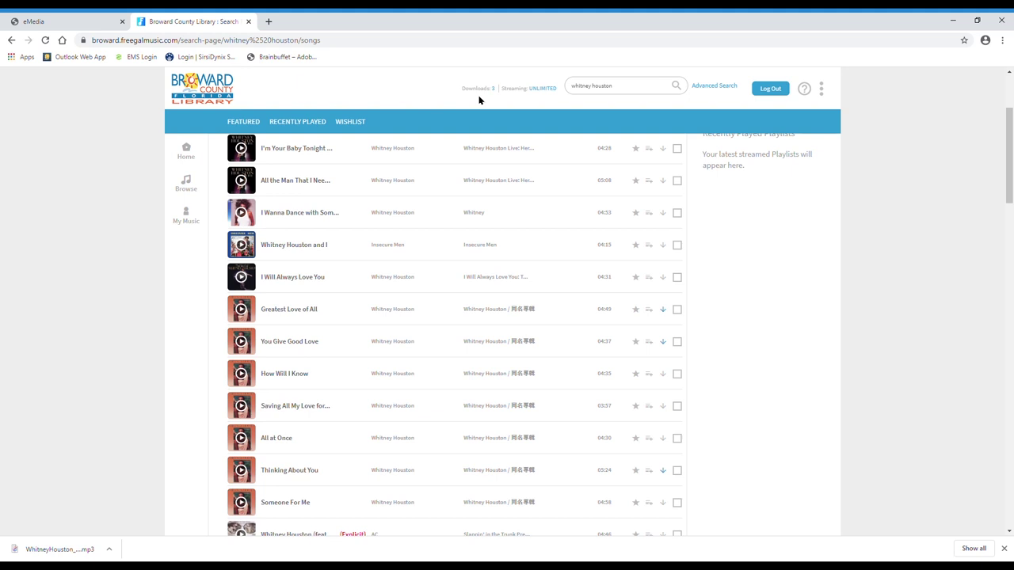
{"action": "left_click", "coordinate": [650, 342]}
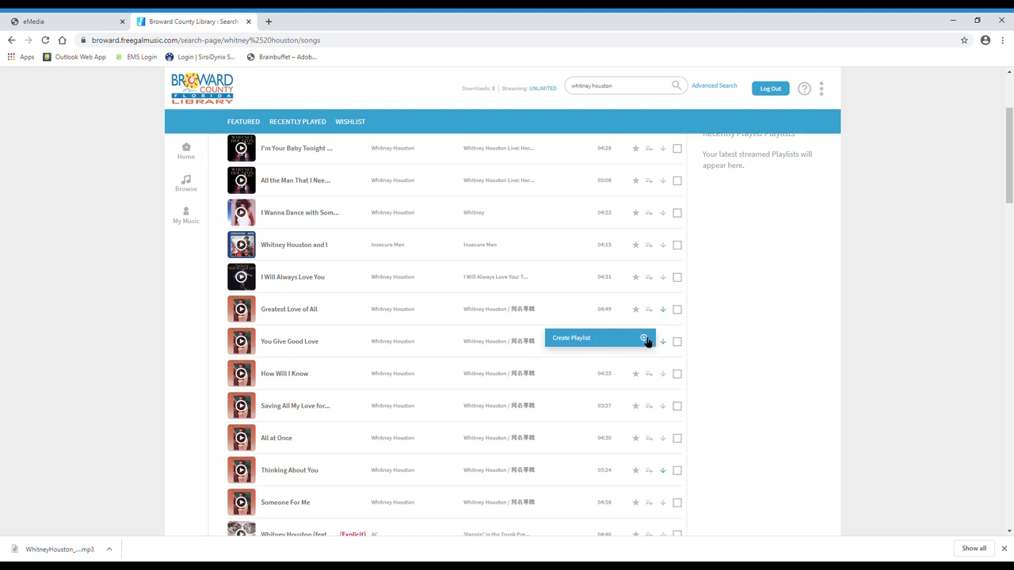
- Create a playlist named 'Whitney Houston Songs' starting with 'You Give Good Love'
{"action": "left_click", "coordinate": [644, 338]}
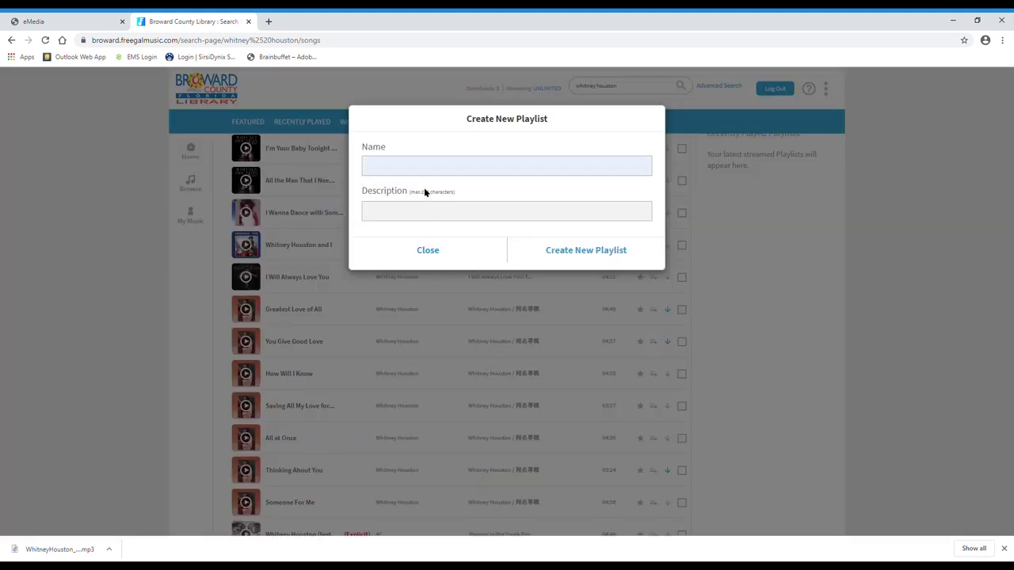
{"action": "type", "text": "Whitney Houston Songs"}
{"action": "left_click", "coordinate": [593, 251]}
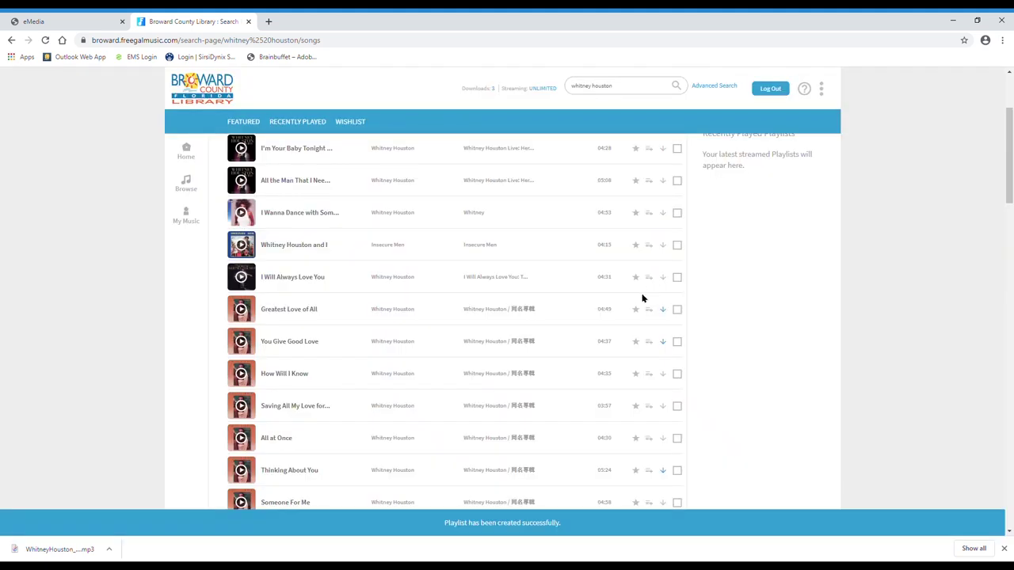
- Add 'How Will I Know', 'Thinking About You' and 'Someone For Me' to the 'Whitney Houston Songs' playlist
{"action": "left_click", "coordinate": [649, 407]}
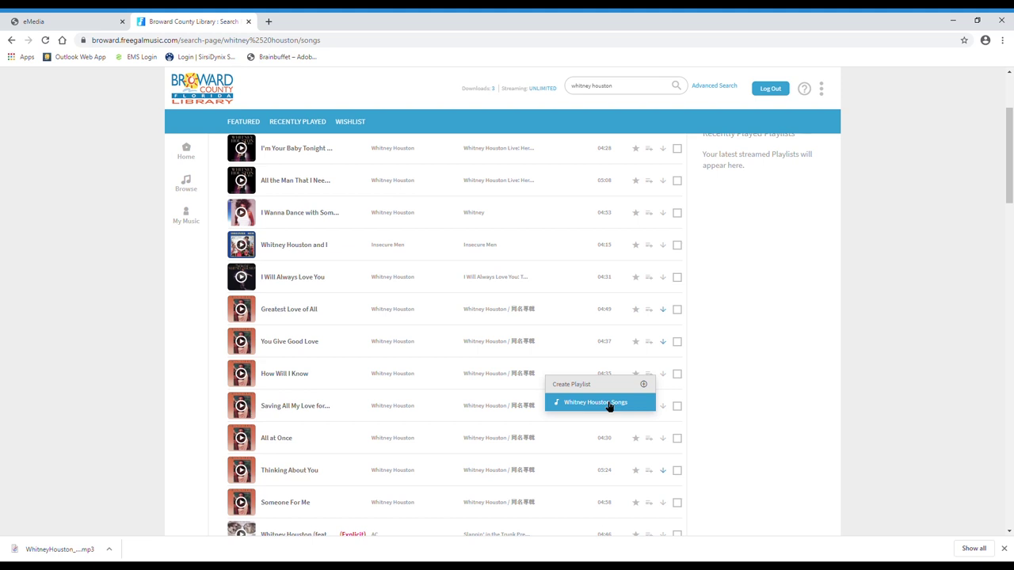
{"action": "left_click", "coordinate": [609, 404]}
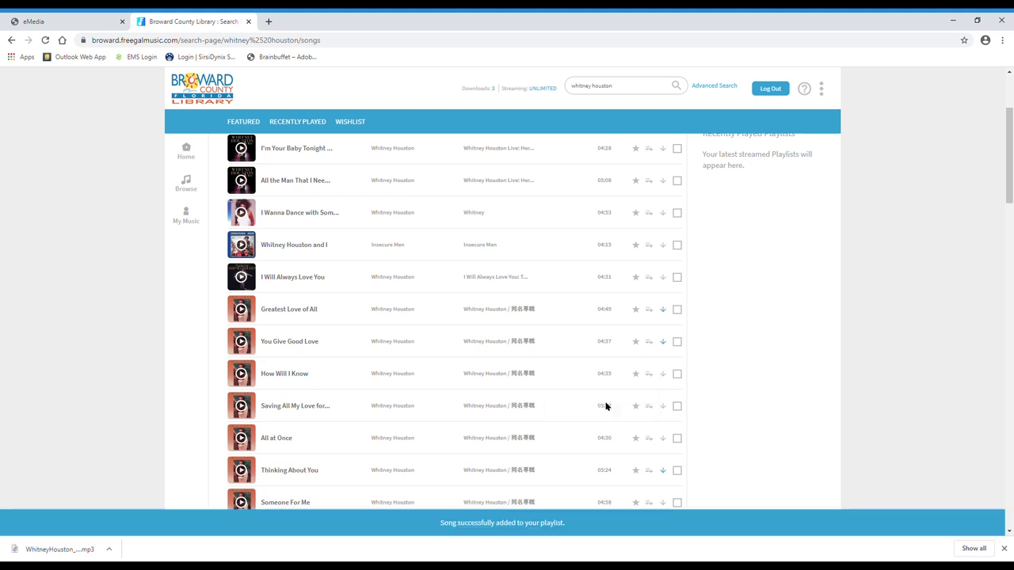
{"action": "left_click", "coordinate": [649, 470]}
{"action": "scroll", "coordinate": [633, 469], "scroll_direction": "down", "scroll_amount": 1}
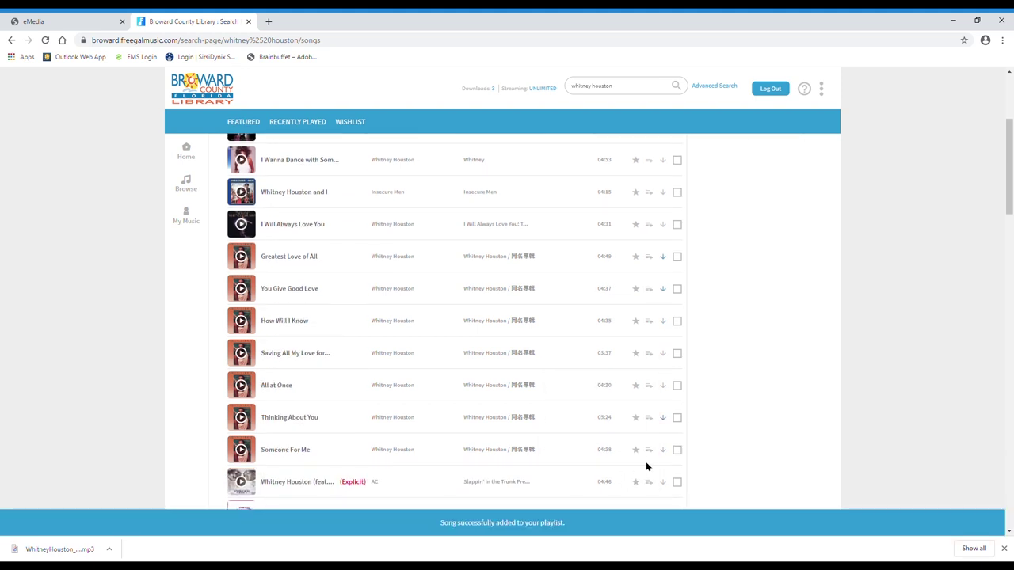
{"action": "left_click", "coordinate": [649, 450]}
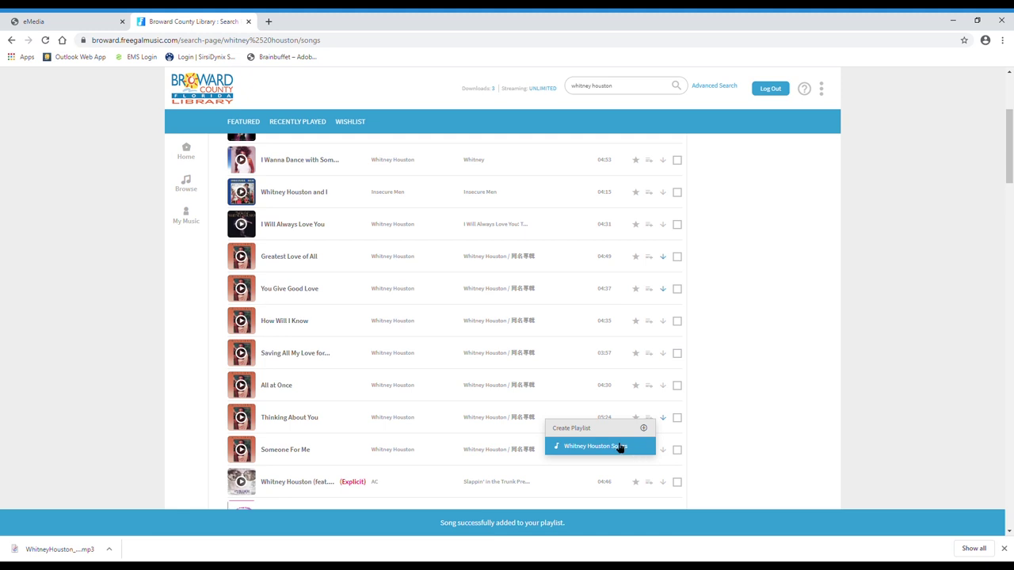
{"action": "left_click", "coordinate": [621, 446]}
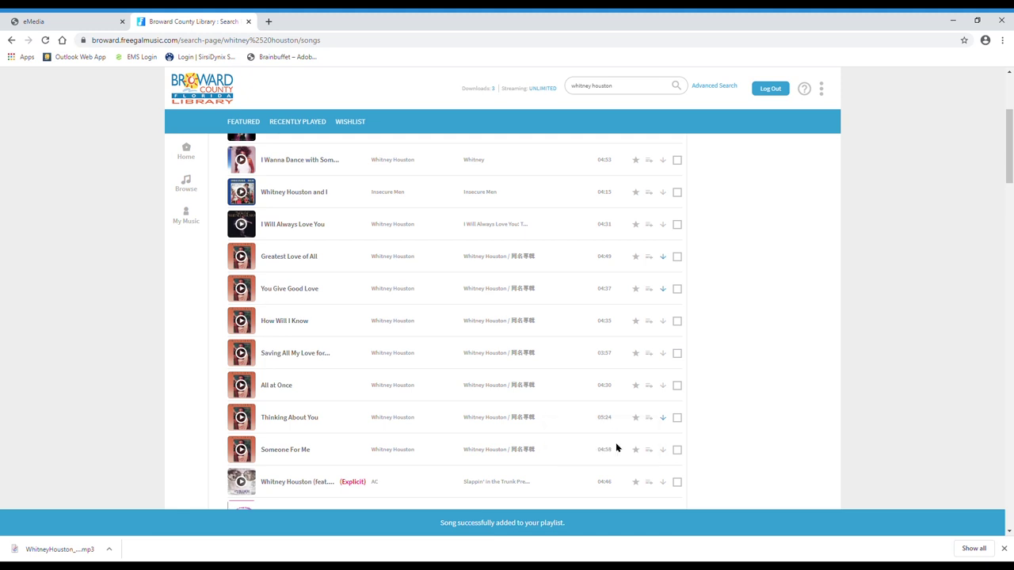
- Open the Whitney Houston Songs playlist under My Music's Playlists and drag Someone For Me to the top
{"action": "left_click", "coordinate": [188, 219]}
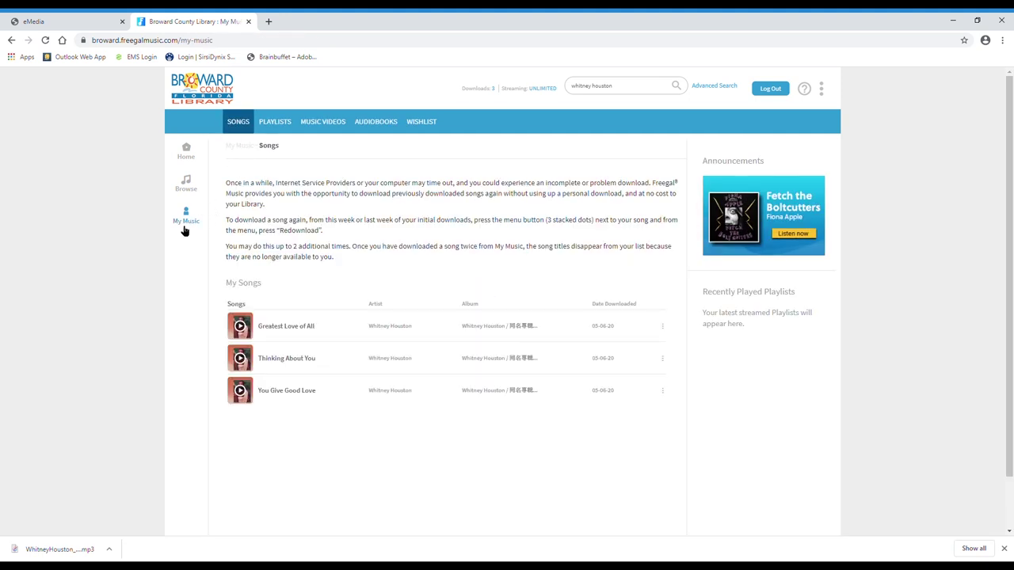
{"action": "left_click", "coordinate": [283, 129]}
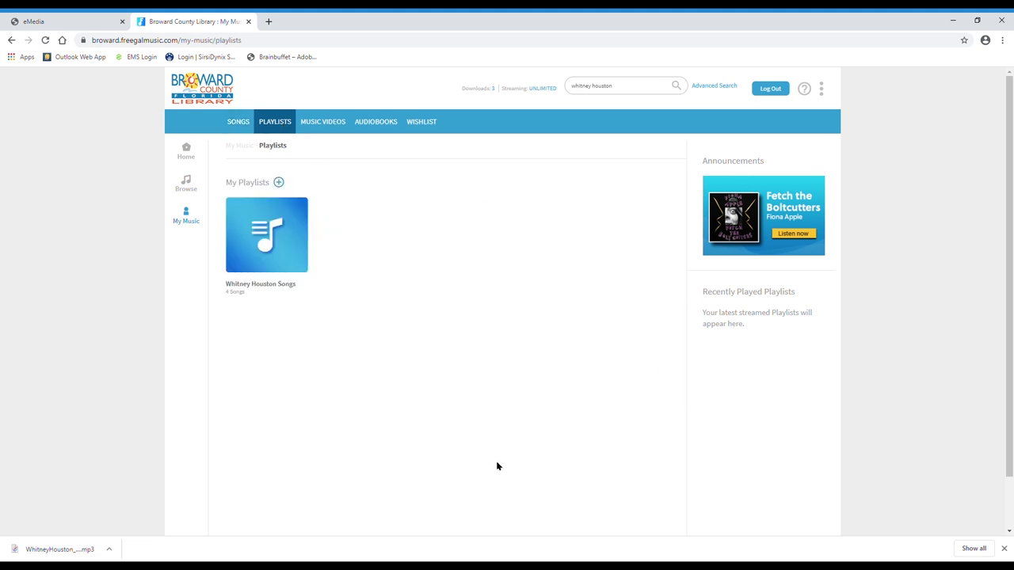
{"action": "left_click", "coordinate": [255, 285]}
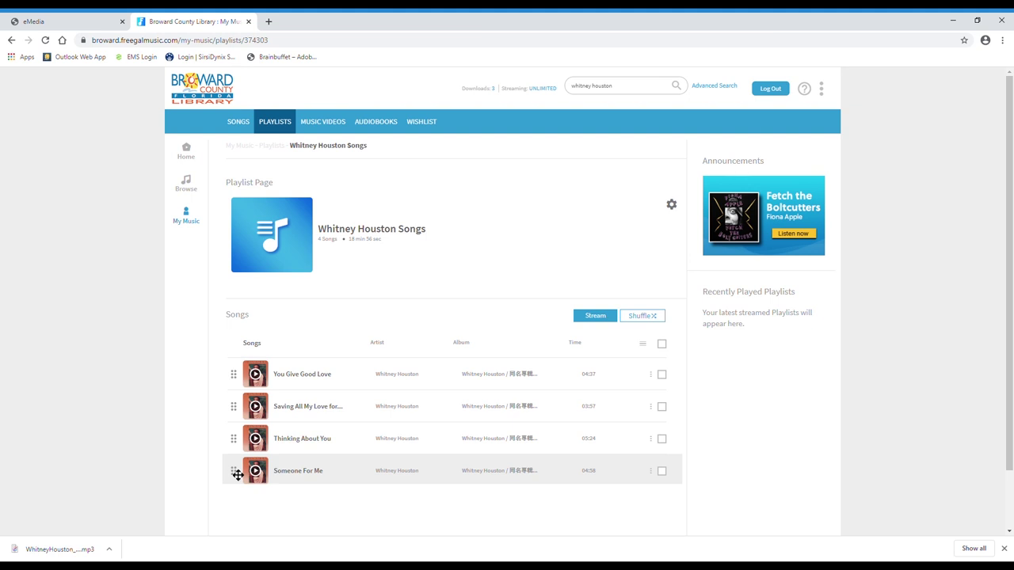
{"action": "left_click_drag", "start_coordinate": [238, 475], "coordinate": [245, 383]}
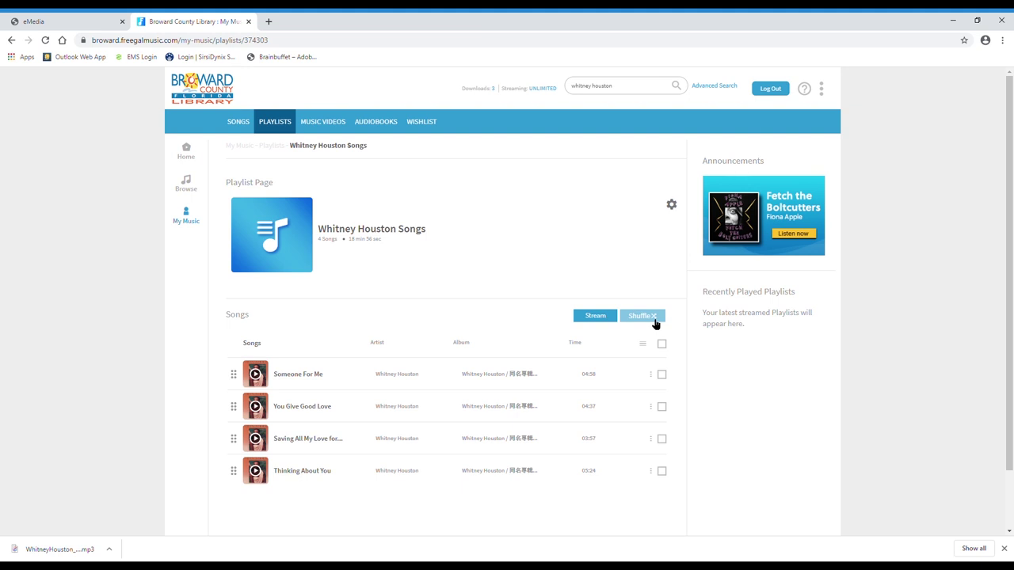
- Remove Someone For Me, leaving three songs, then go back to the Whitney Houston search results
{"action": "left_click", "coordinate": [652, 374]}
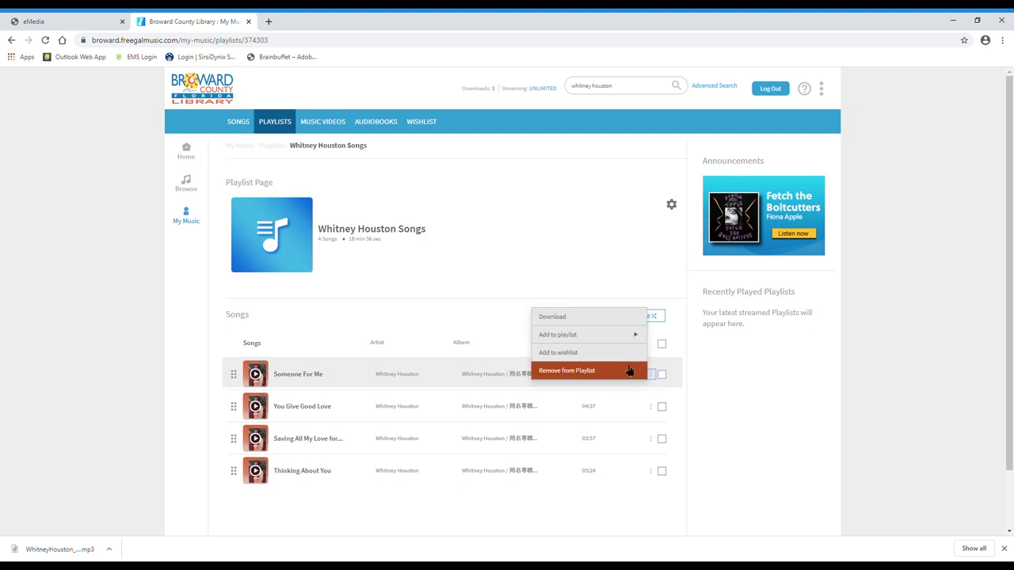
{"action": "left_click", "coordinate": [629, 369]}
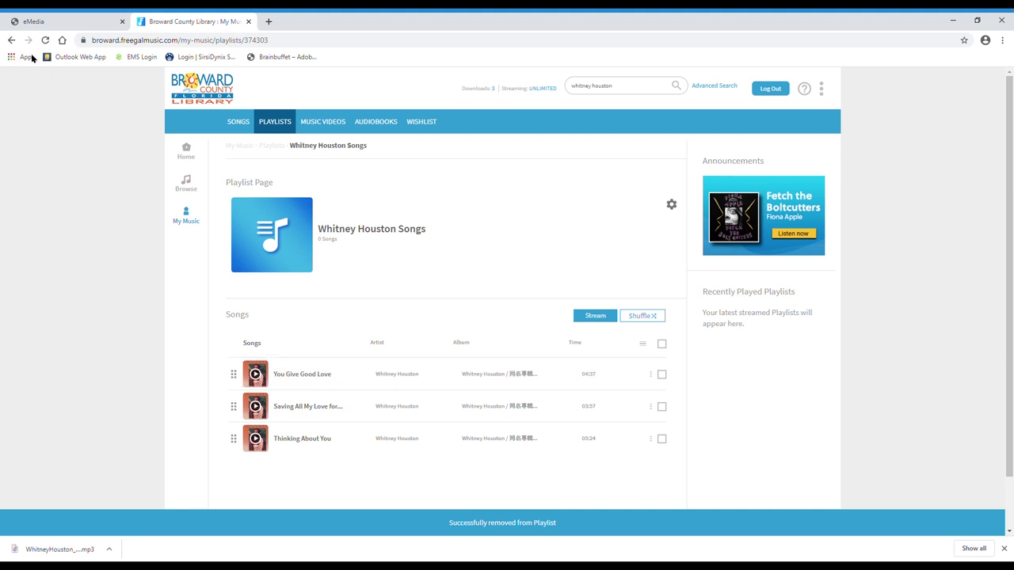
{"action": "left_click", "coordinate": [11, 40]}
{"action": "left_click", "coordinate": [11, 40]}
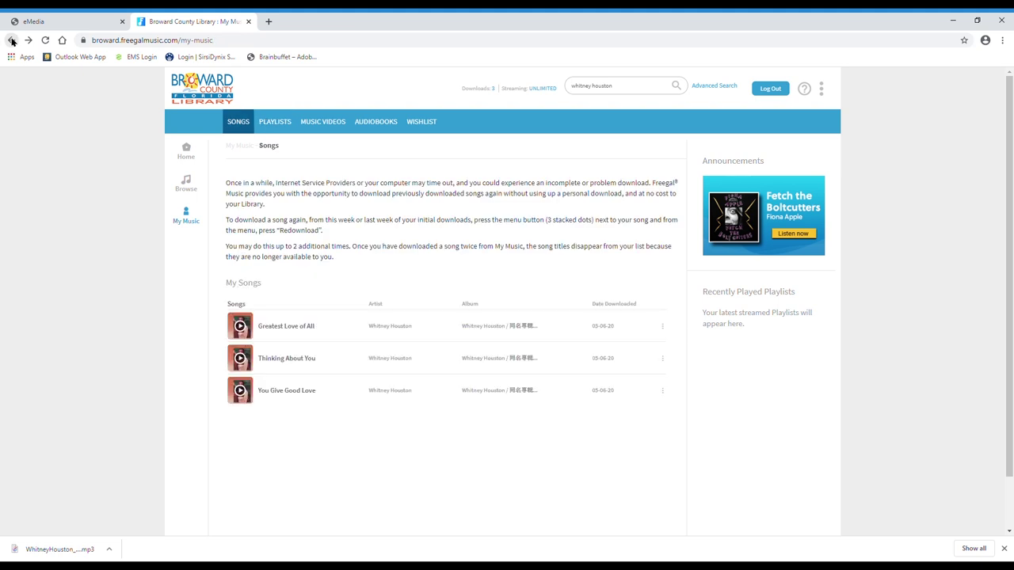
{"action": "left_click", "coordinate": [11, 41]}
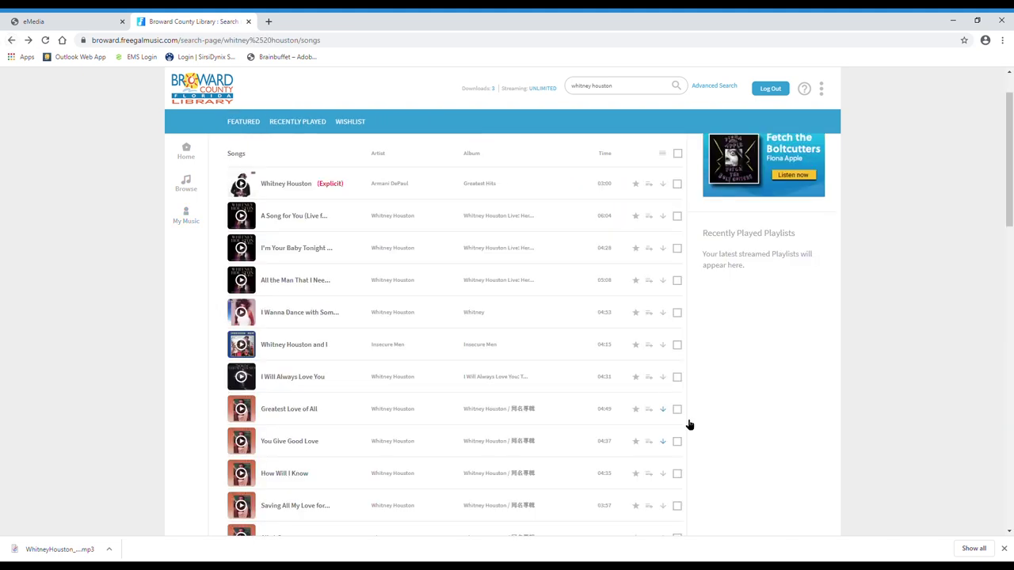
- Star Greatest Love of All, You Give Good Love and How Will I Know, then view the Wishlist
{"action": "left_click", "coordinate": [637, 412]}
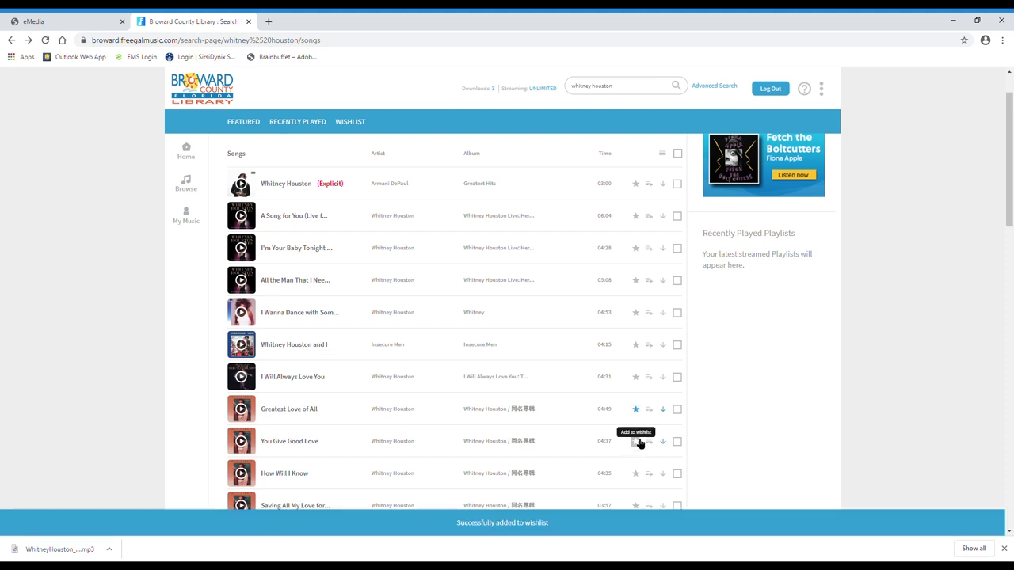
{"action": "left_click", "coordinate": [638, 442]}
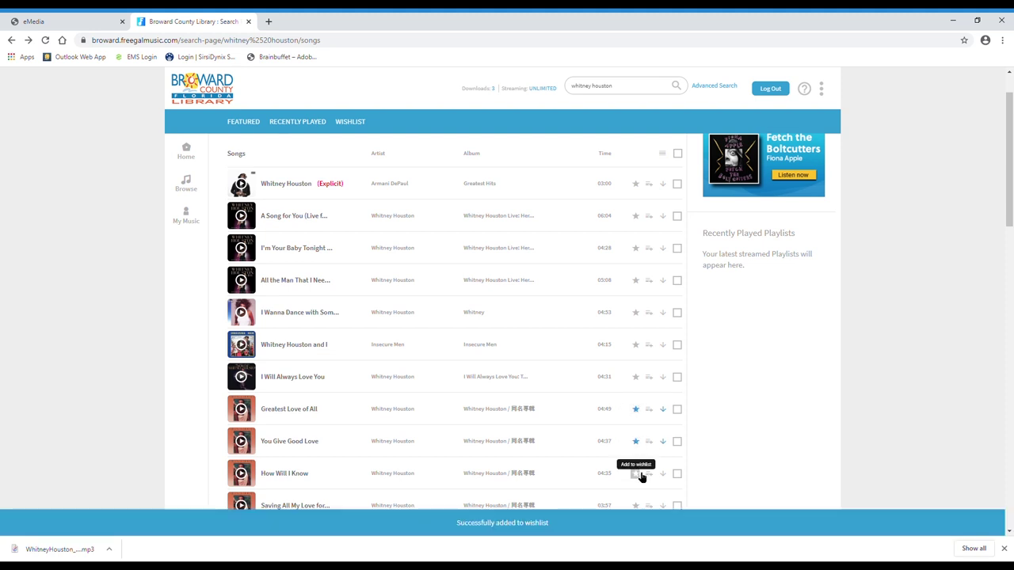
{"action": "left_click", "coordinate": [638, 477]}
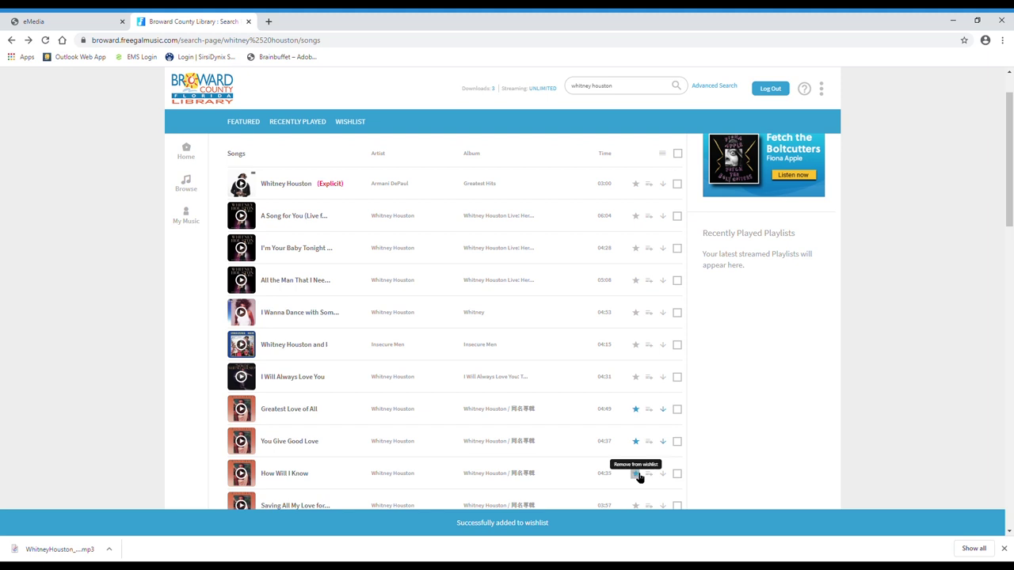
{"action": "left_click", "coordinate": [350, 122]}
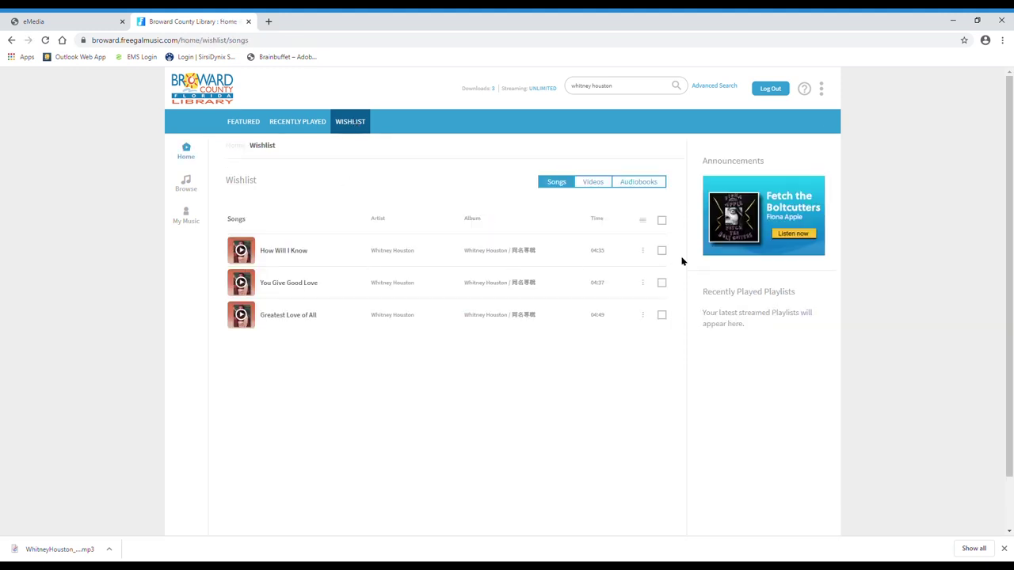
- Download How Will I Know from its options menu in the Wishlist
{"action": "left_click", "coordinate": [643, 251]}
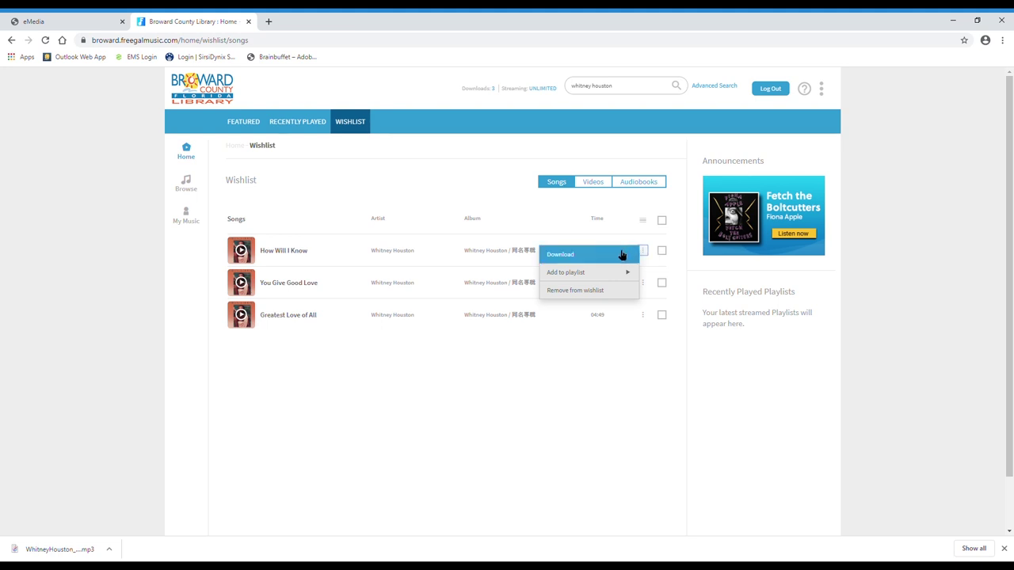
{"action": "left_click", "coordinate": [621, 254]}
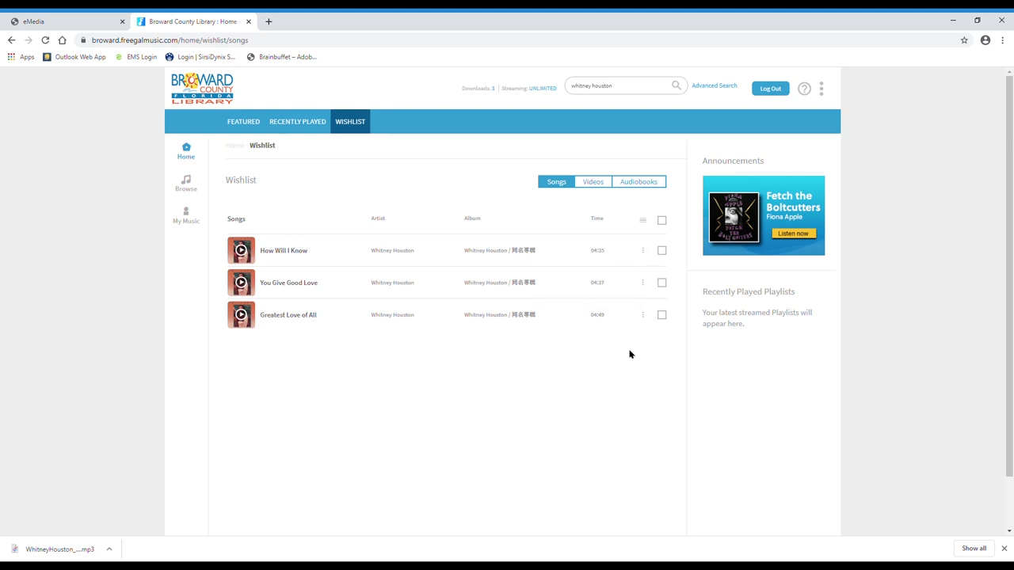